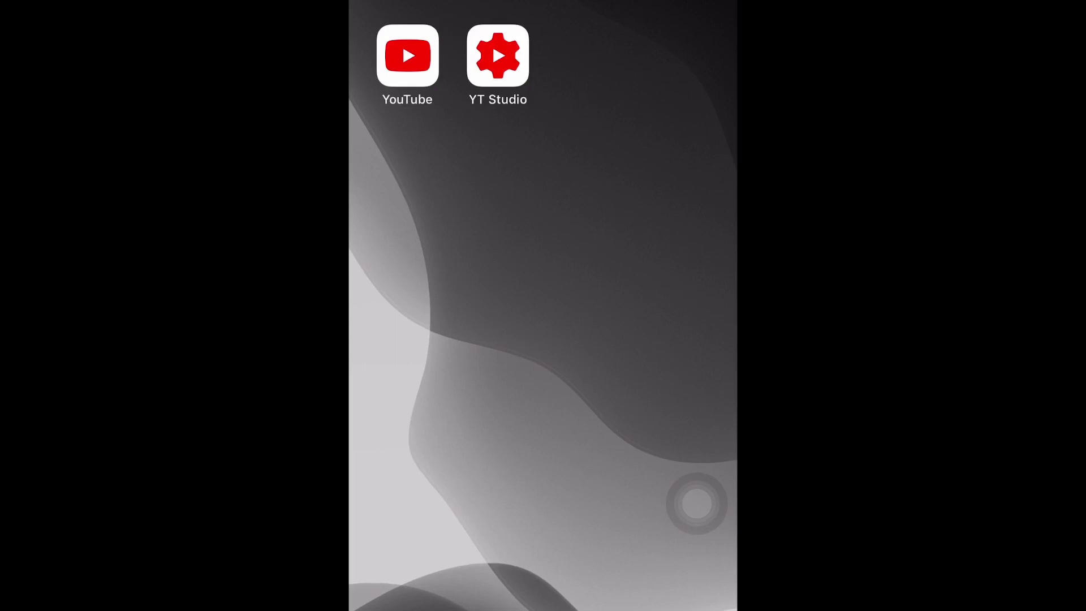
Launch the YouTube app from the home screen and bring up the Account menu from the avatar
drag(543, 305, 475, 306)
mouse_move(697, 504)
mouse_down()
mouse_move(557, 146)
mouse_move(507, 49)
mouse_move(434, 203)
mouse_move(419, 54)
mouse_move(620, 419)
mouse_move(697, 449)
mouse_up()
click(407, 57)
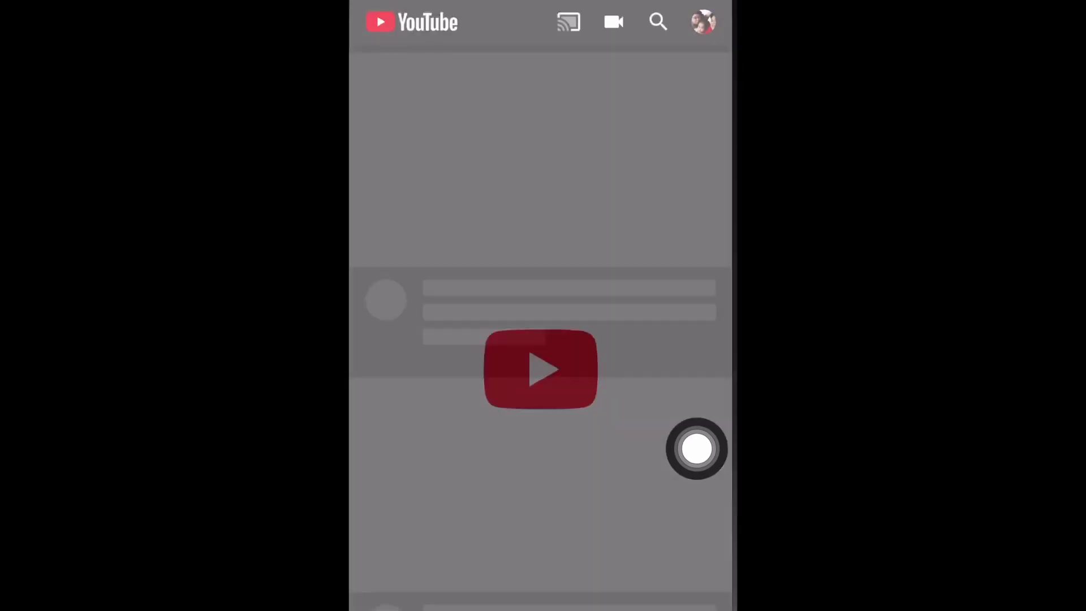
click(706, 18)
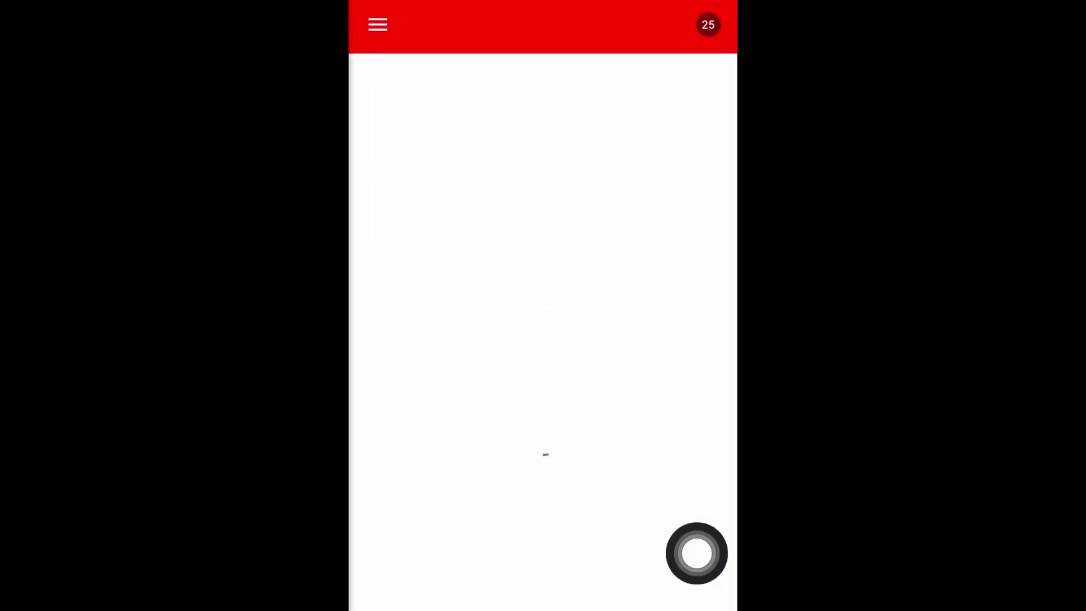
scroll(543, 331, down, 5)
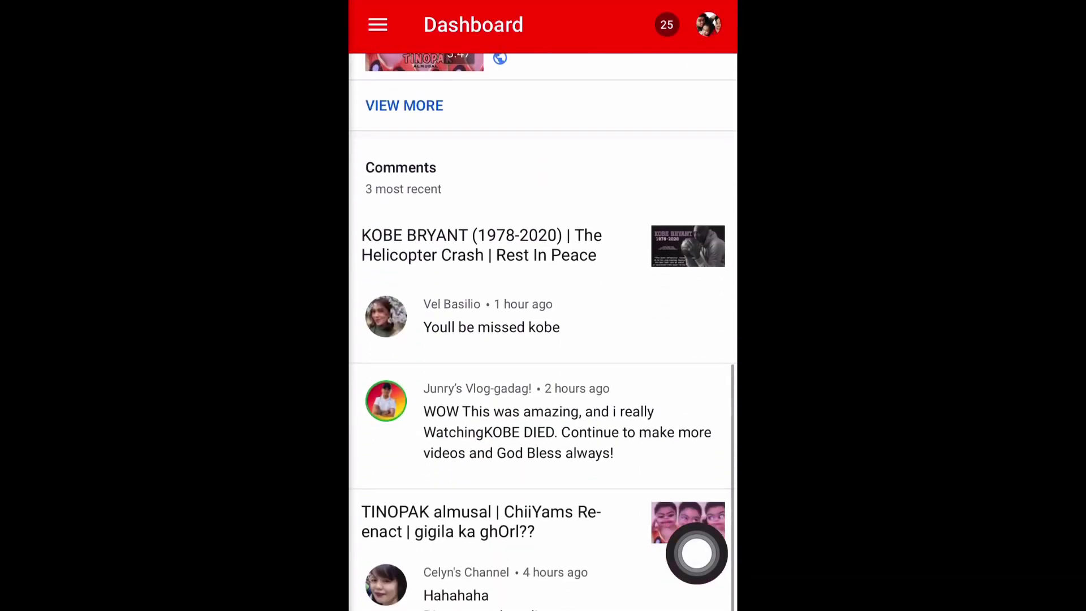
scroll(544, 331, down, 3)
scroll(543, 330, up, 3)
scroll(544, 331, up, 3)
Go to Videos in YT Studio and start editing the KOBE BRYANT video
click(378, 24)
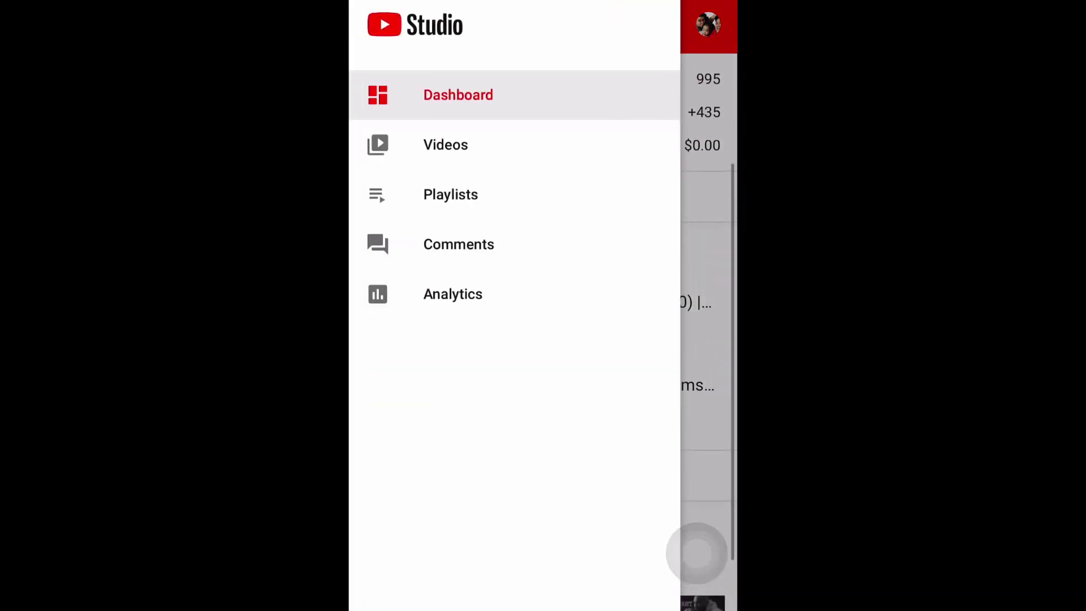
click(446, 145)
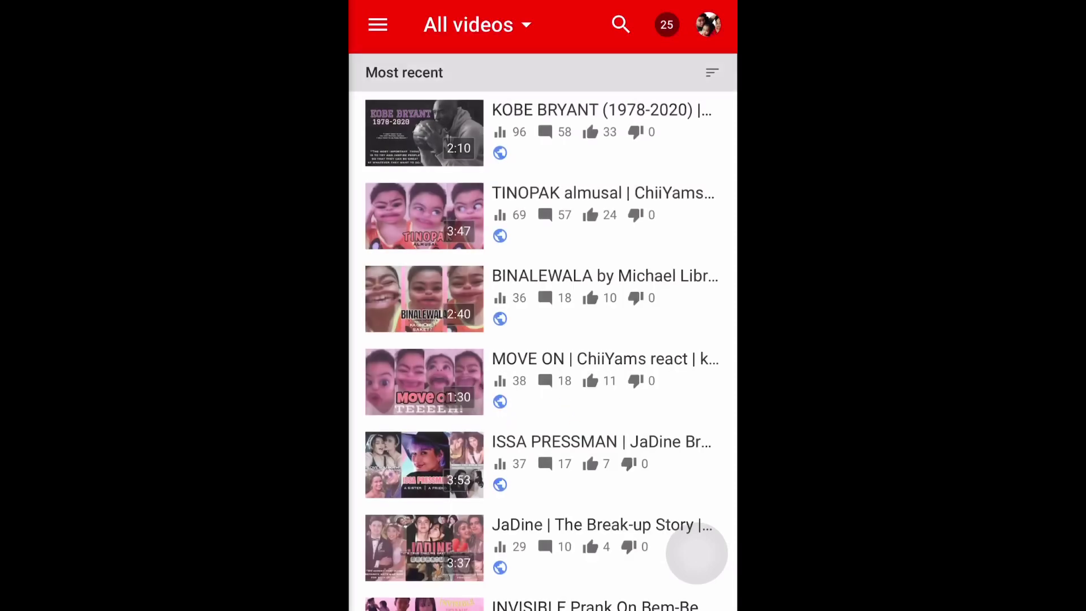
scroll(543, 353, down, 3)
scroll(544, 354, up, 3)
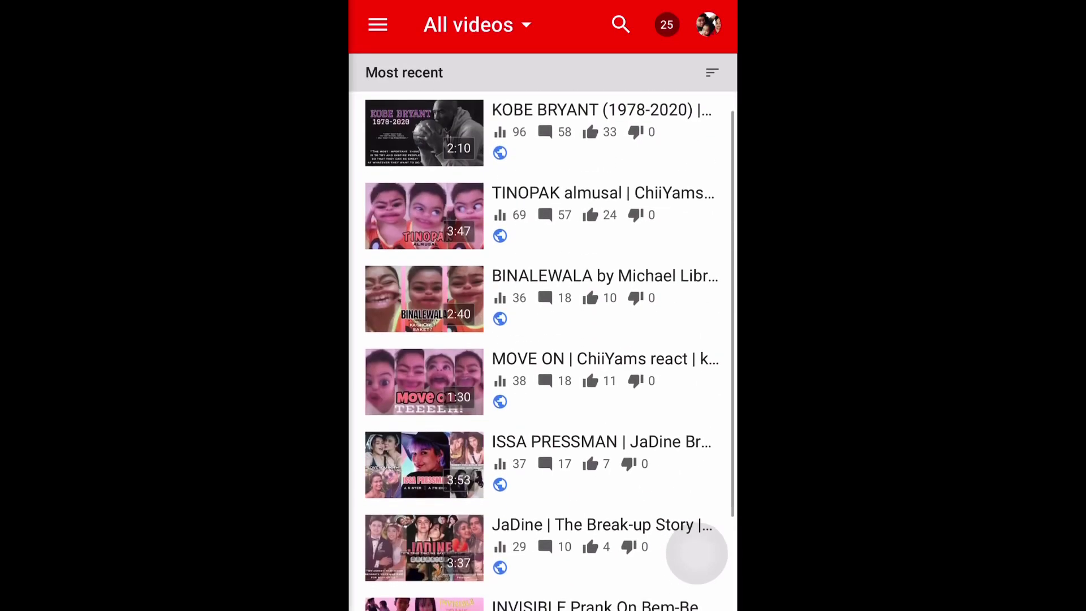
click(543, 131)
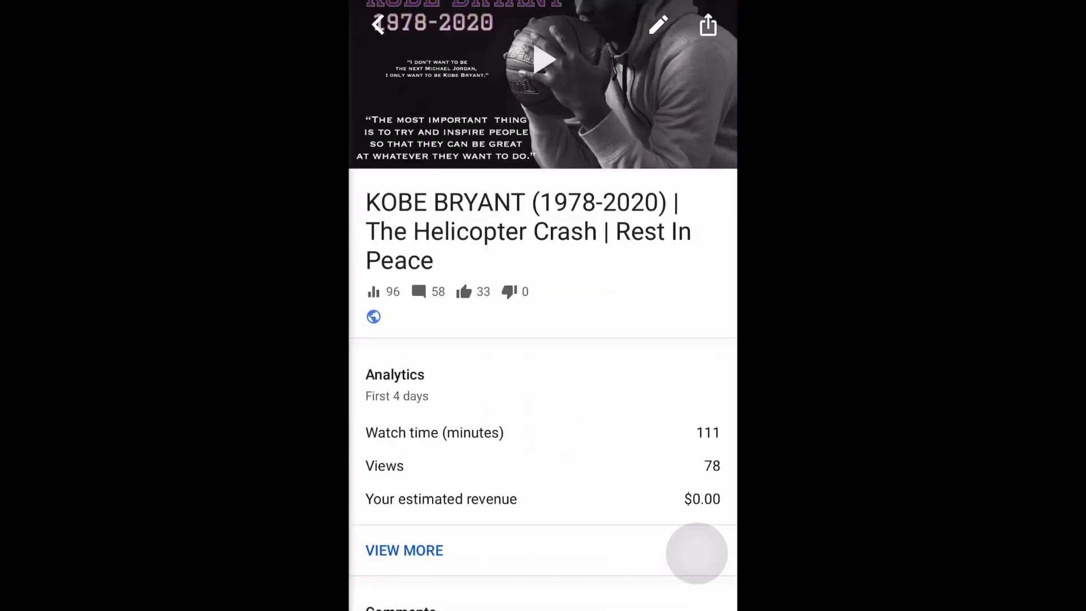
click(405, 549)
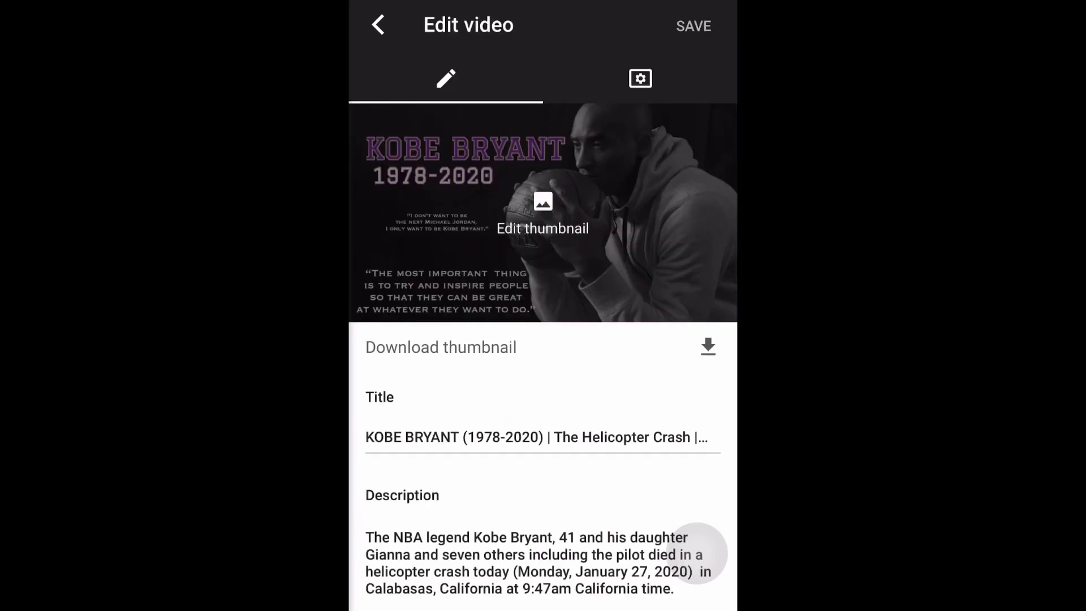
scroll(695, 552, down, 10)
scroll(696, 552, down, 3)
scroll(695, 551, down, 3)
scroll(695, 548, up, 2)
scroll(697, 552, up, 3)
scroll(696, 551, up, 3)
scroll(696, 552, up, 10)
scroll(696, 552, down, 5)
scroll(696, 551, down, 10)
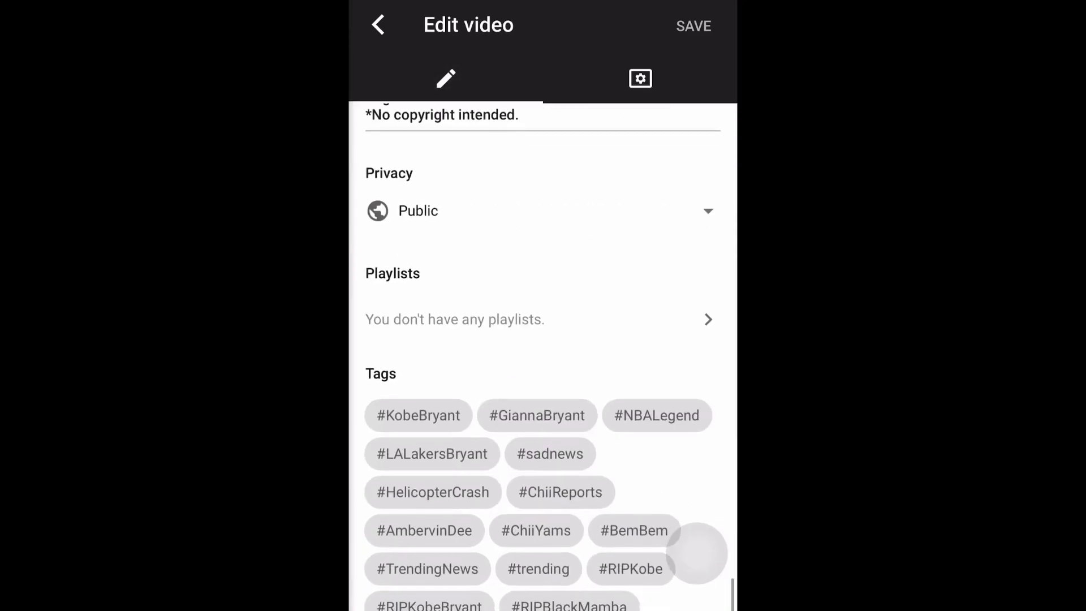
Leave the edit form unsaved and return to the channel's video list
key(Escape)
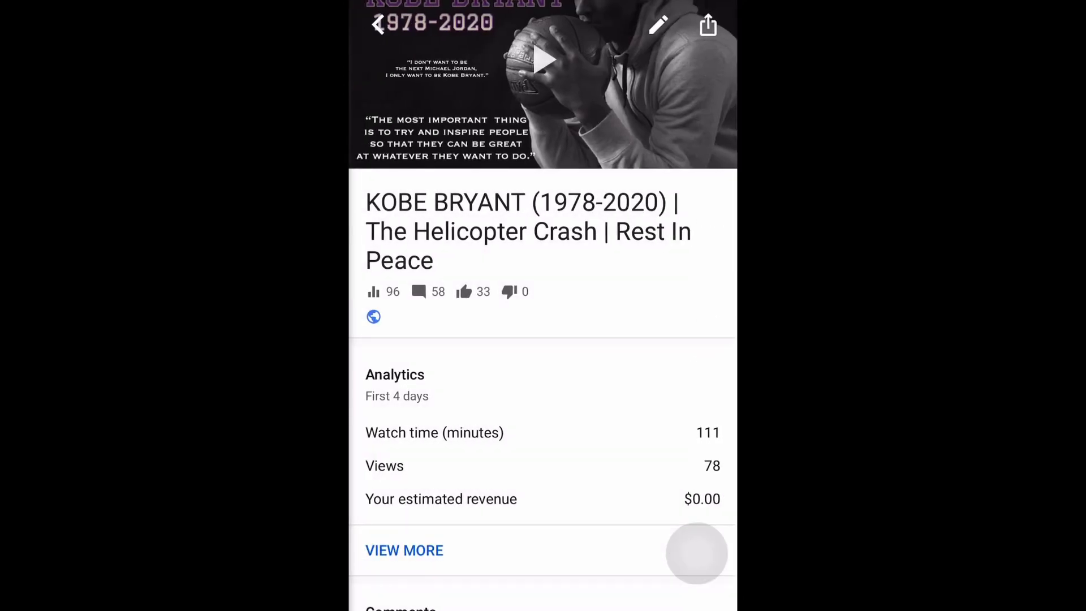
key(Escape)
scroll(543, 339, down, 2)
Return to the home screen via the assistive menu and launch Safari
click(684, 358)
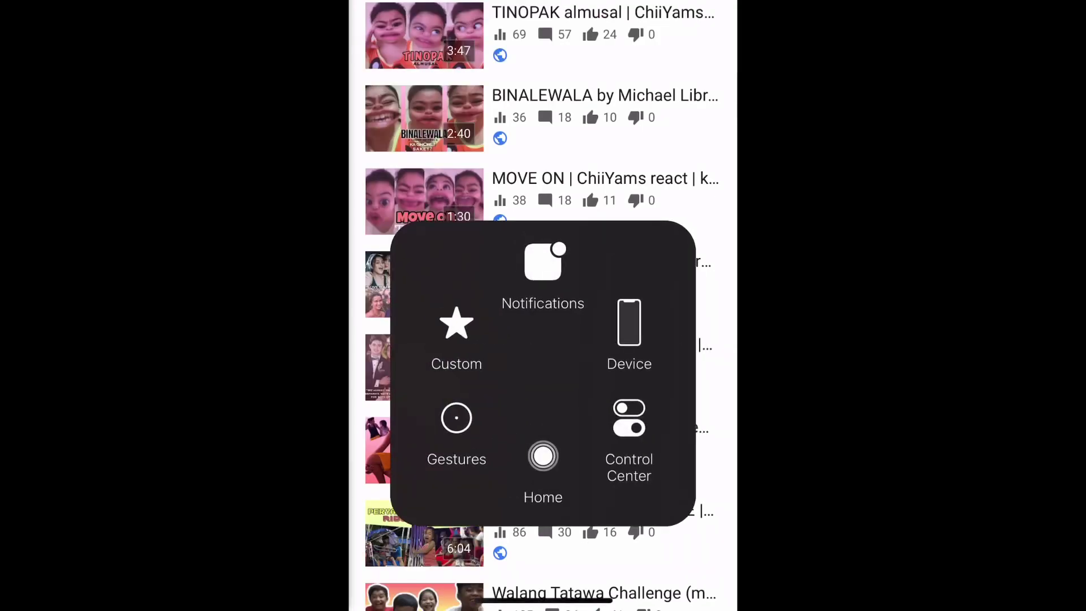
click(543, 457)
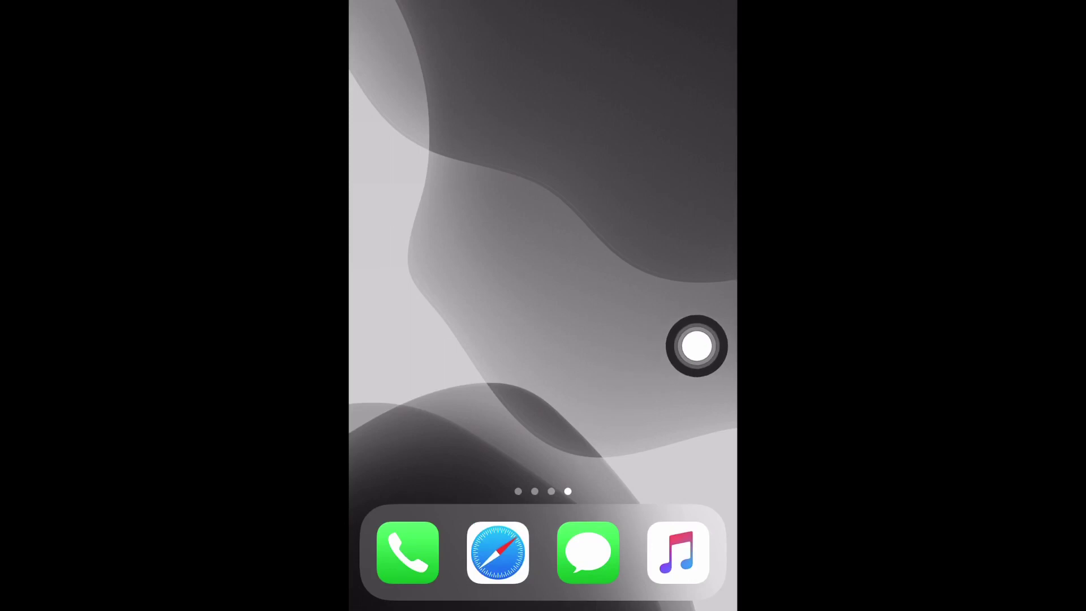
click(497, 552)
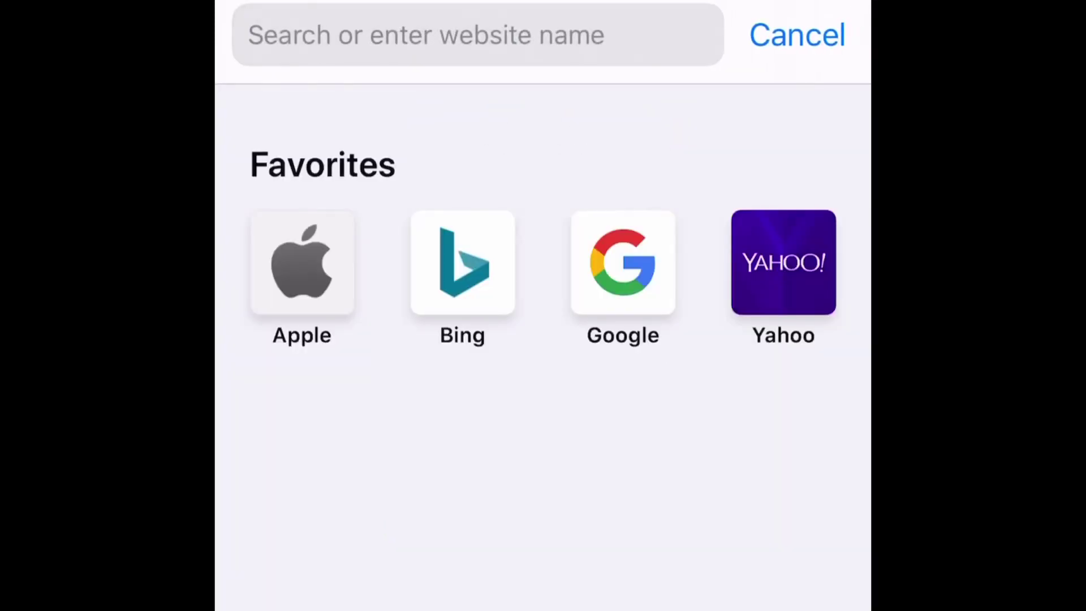
text(youtube.com)
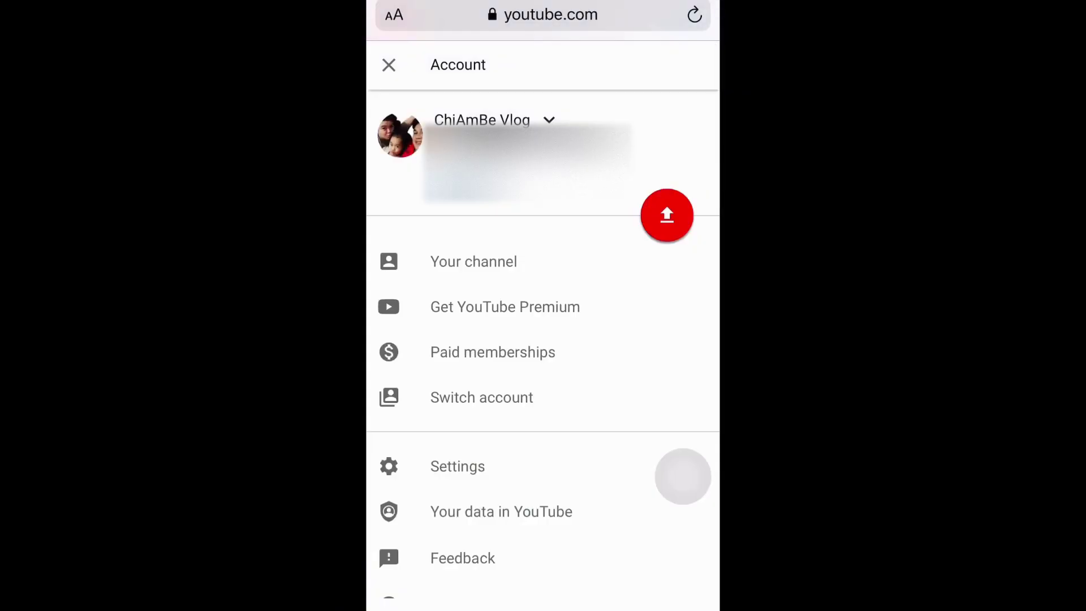
scroll(543, 323, down, 2)
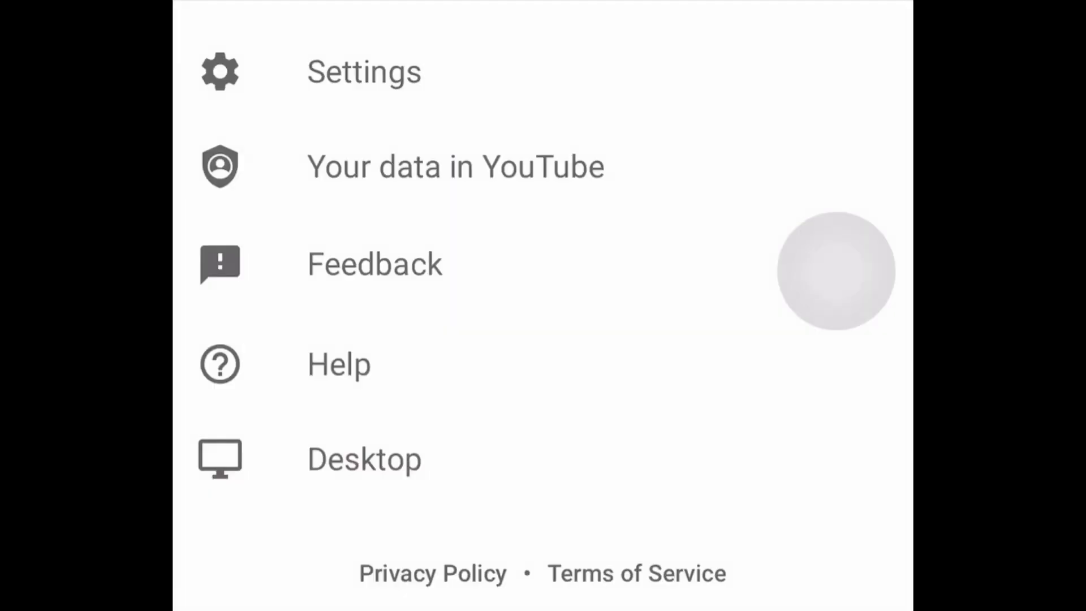
Choose Desktop in the Account menu to load YouTube's desktop site
click(365, 459)
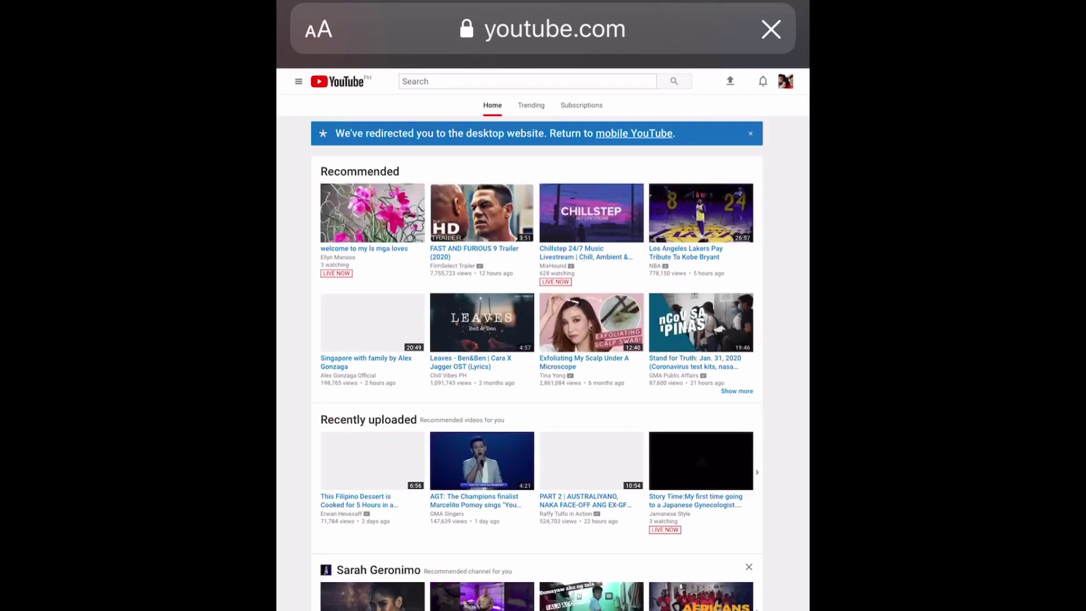
scroll(594, 254, up, 5)
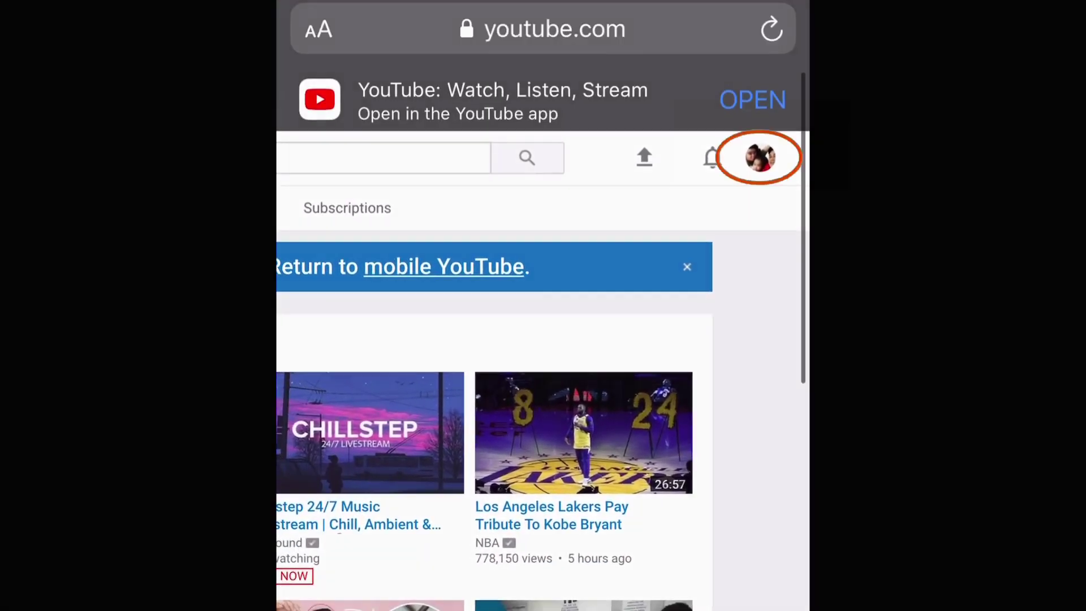
From the avatar's account options, go to Creator Studio for the channel
click(759, 157)
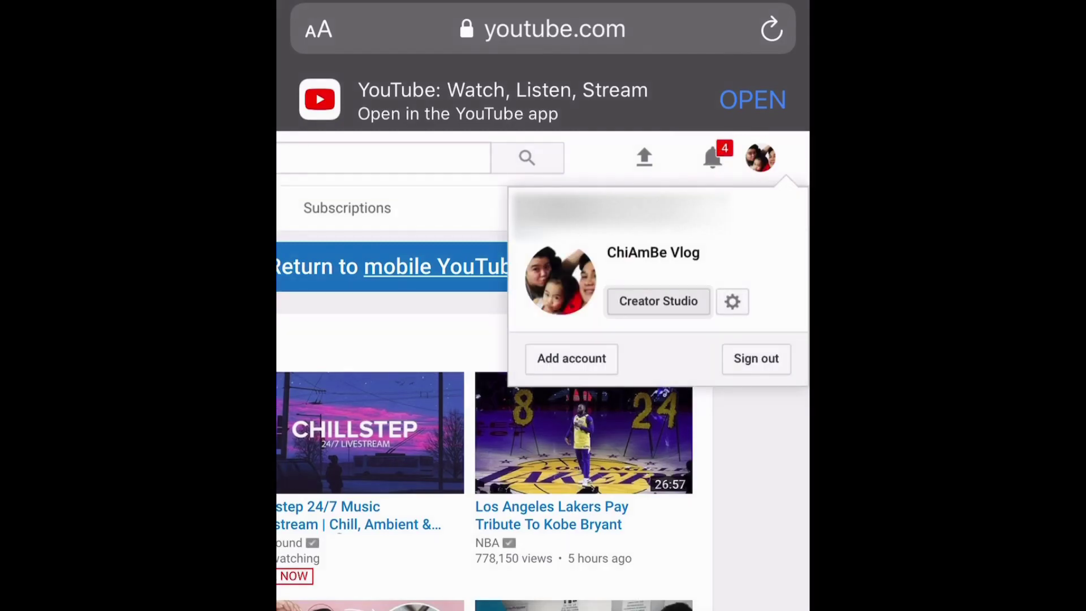
click(658, 301)
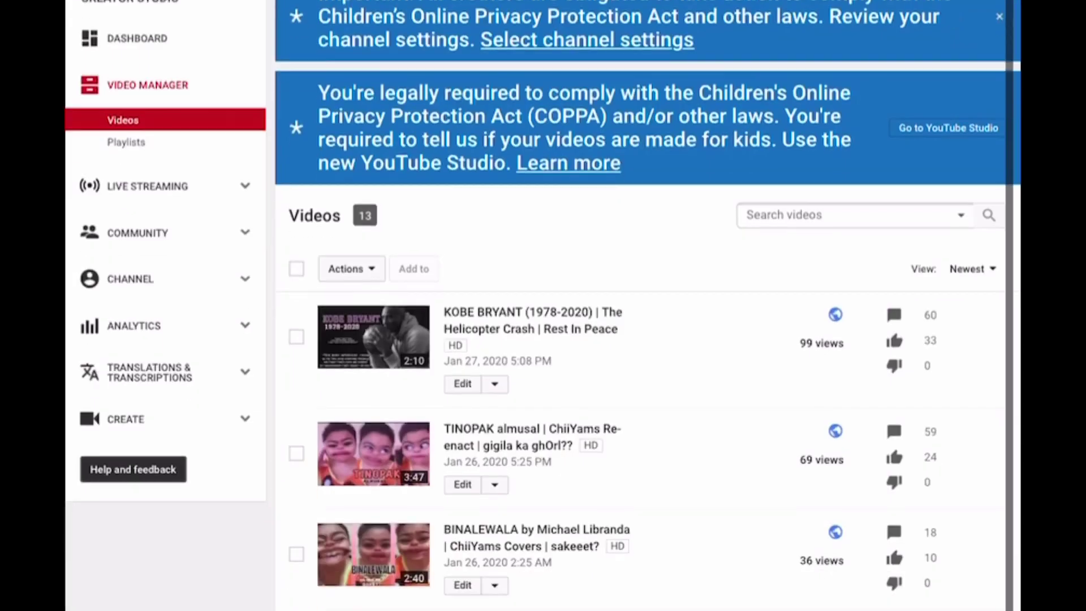
scroll(645, 339, down, 5)
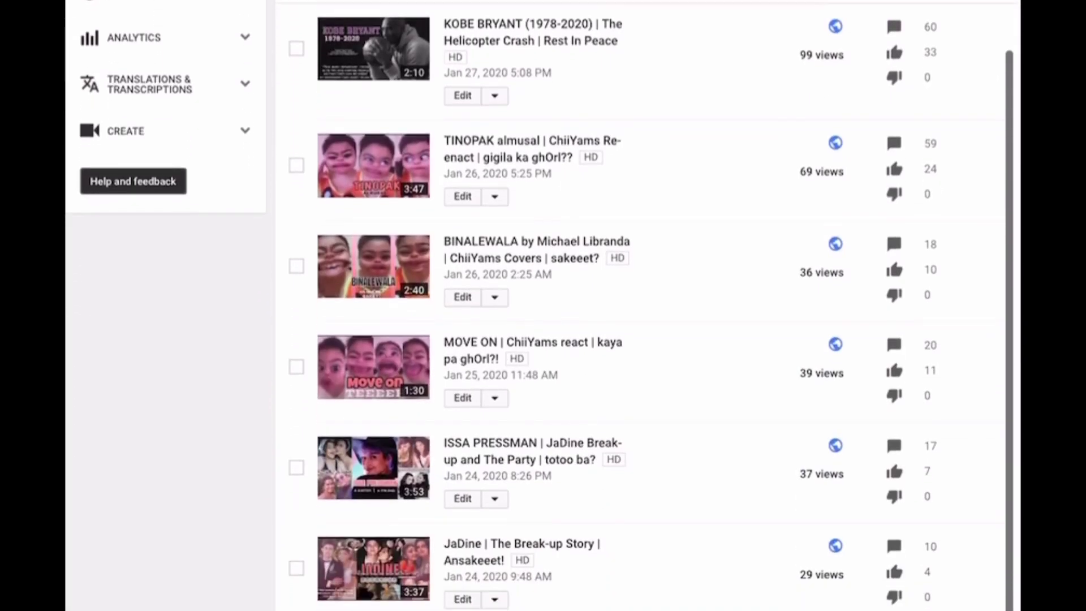
scroll(644, 340, up, 2)
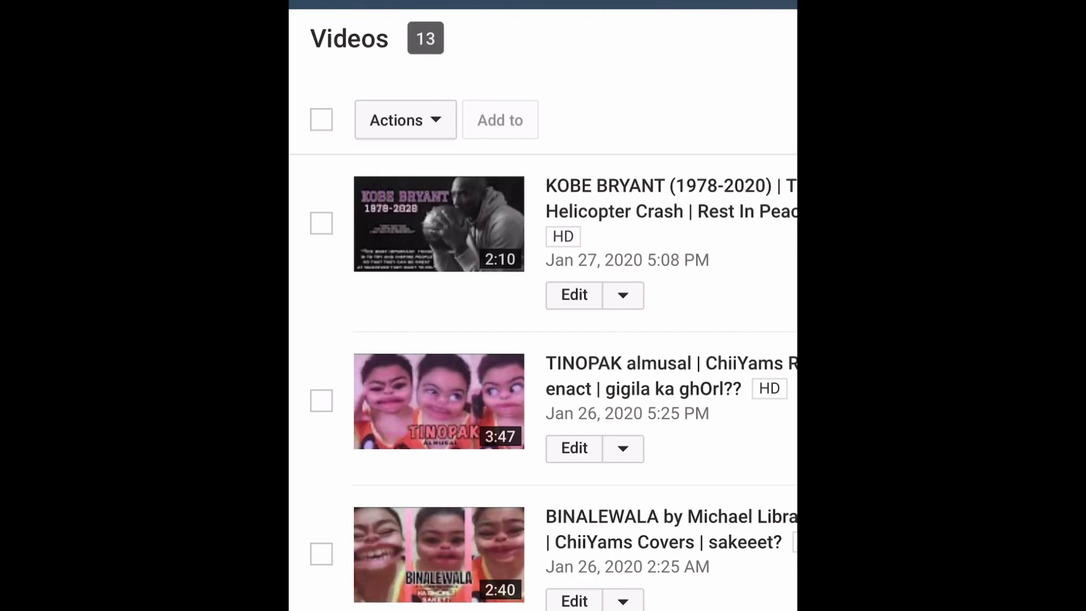
Start editing the TINOPAK almusal video from the Video Manager
click(574, 448)
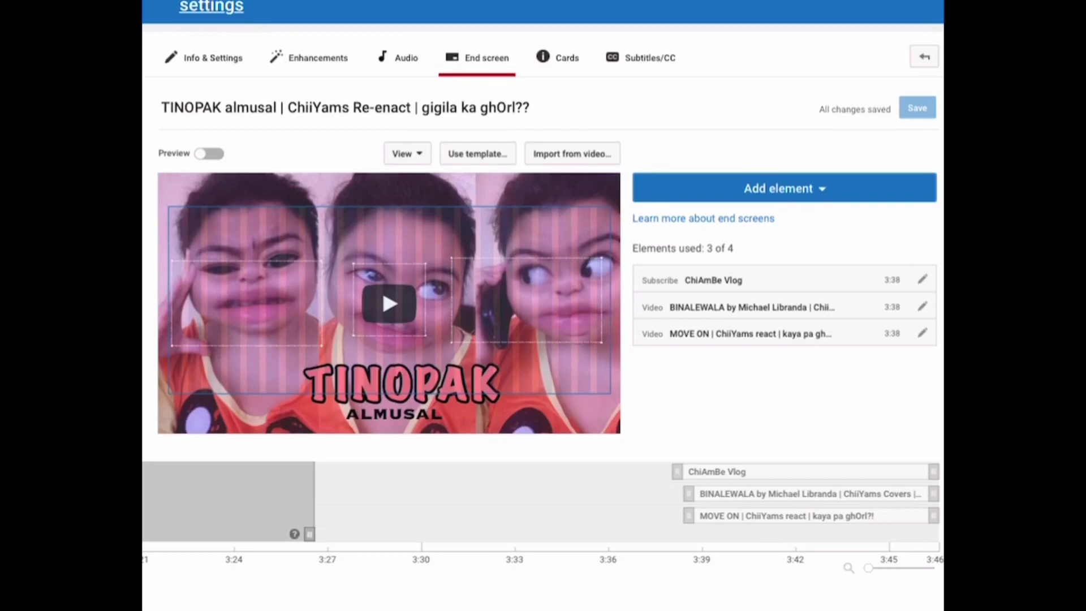
scroll(543, 306, up, 3)
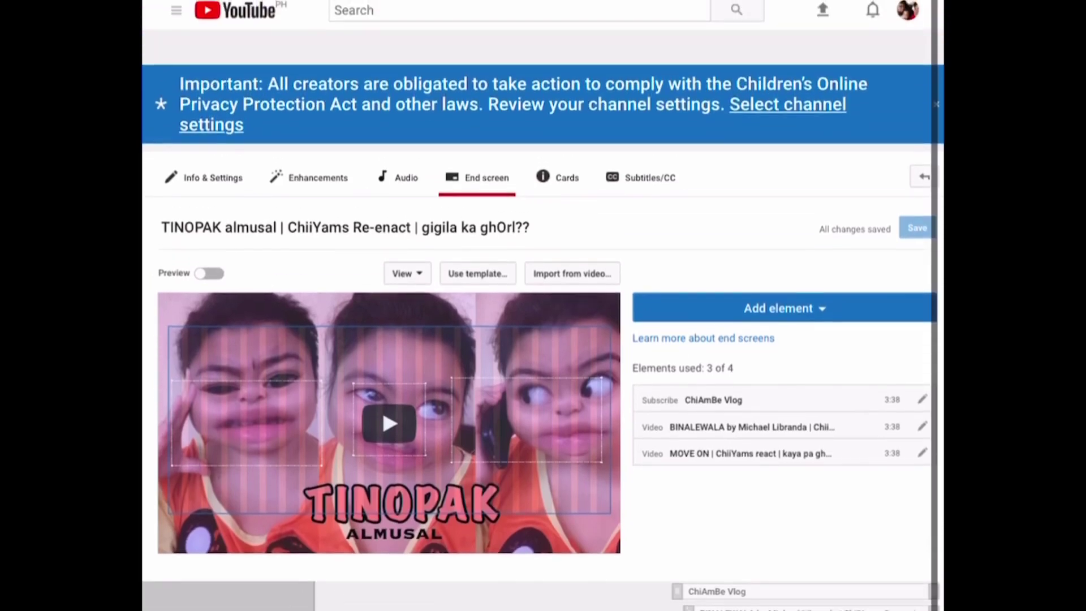
scroll(543, 340, down, 1)
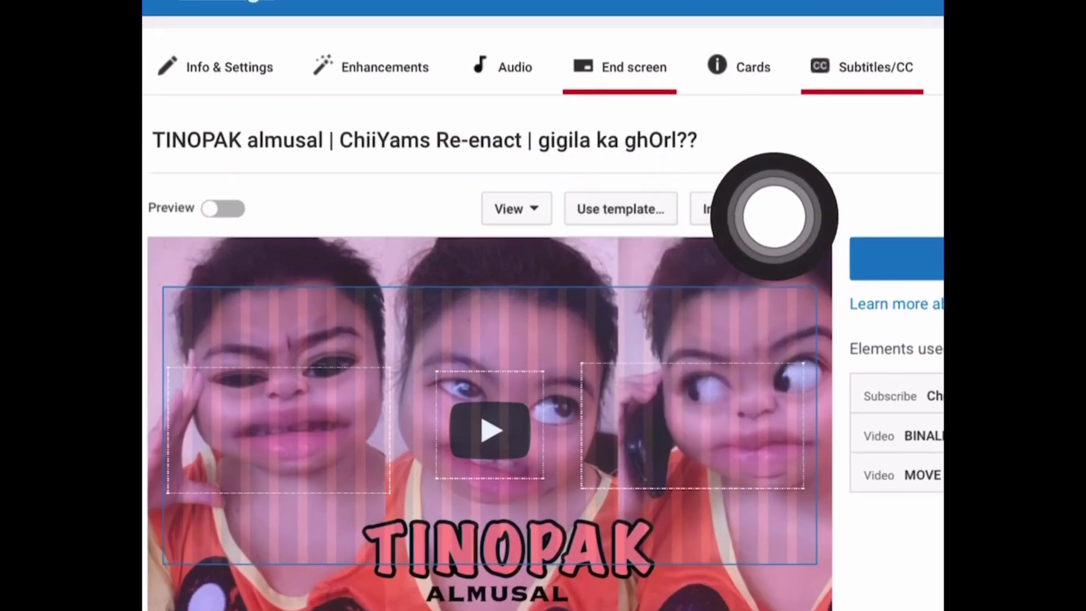
Bring up the Import from video dialog listing the channel's own videos
click(761, 209)
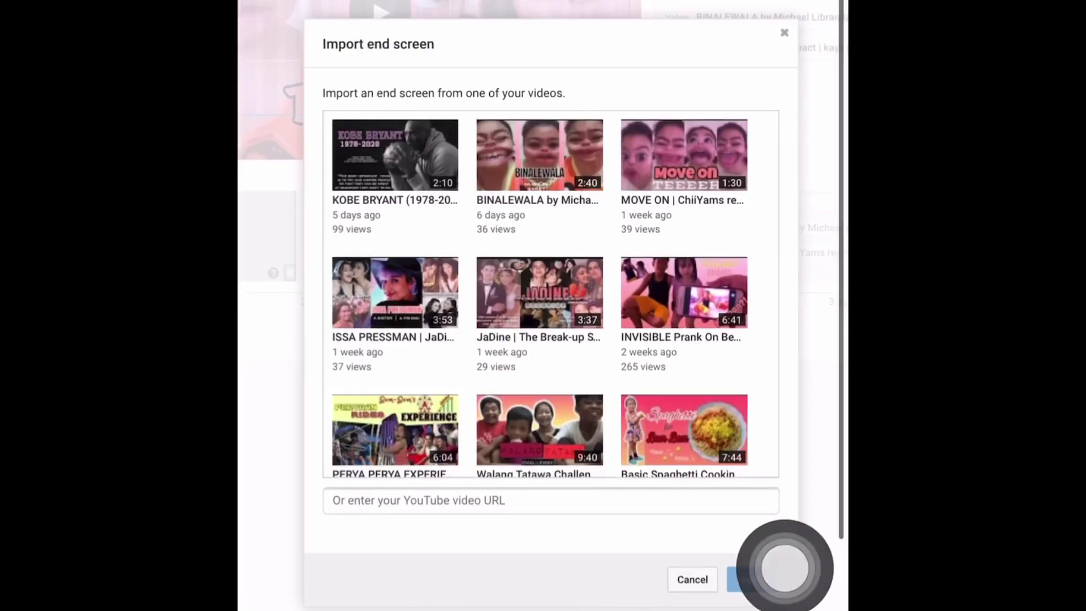
scroll(551, 297, down, 3)
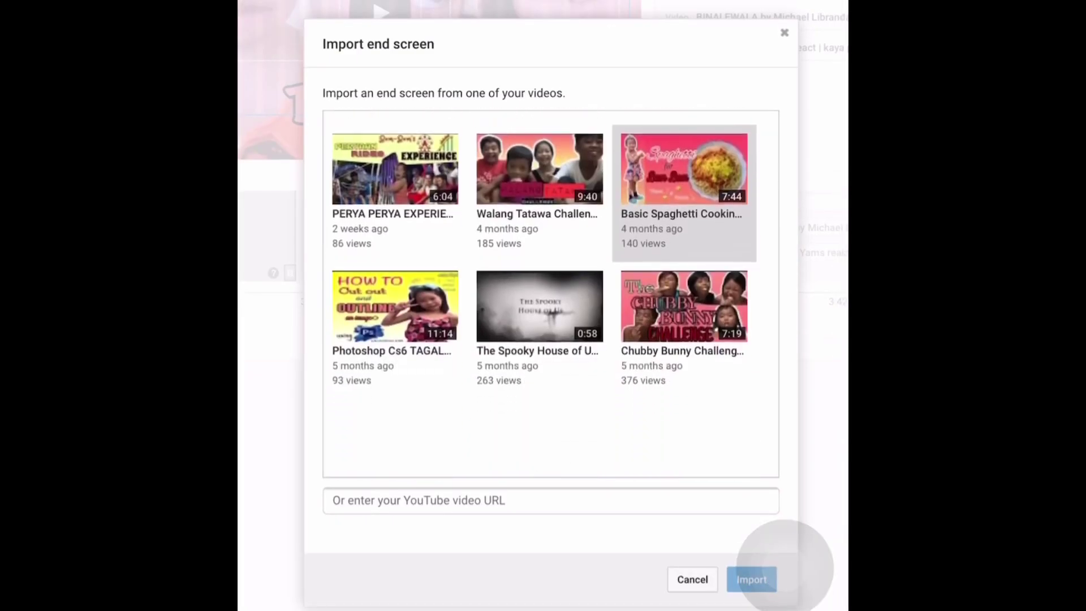
scroll(552, 297, up, 3)
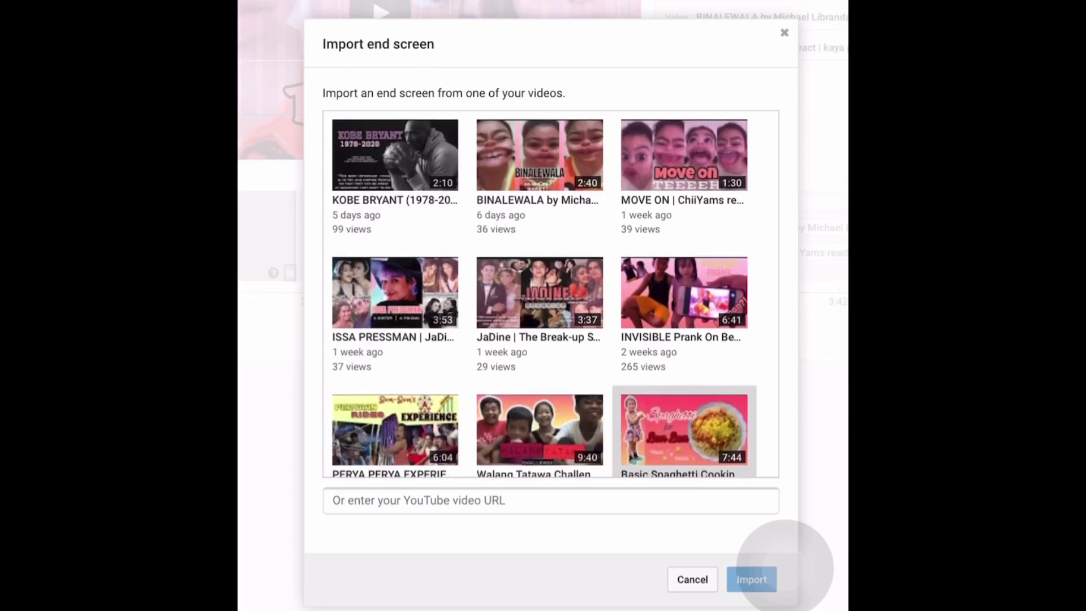
scroll(551, 297, down, 3)
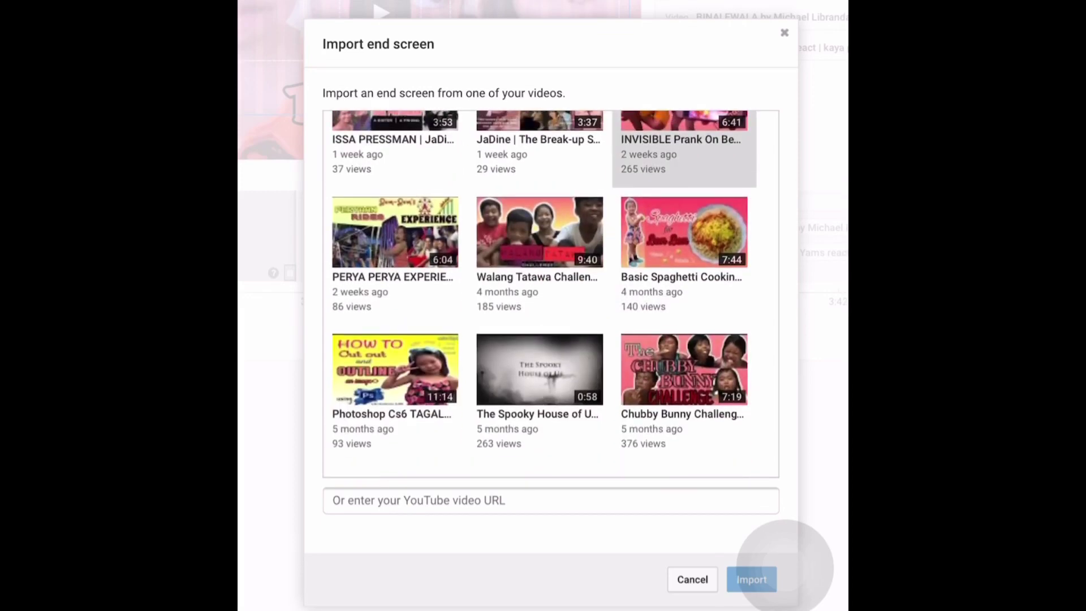
scroll(552, 297, up, 3)
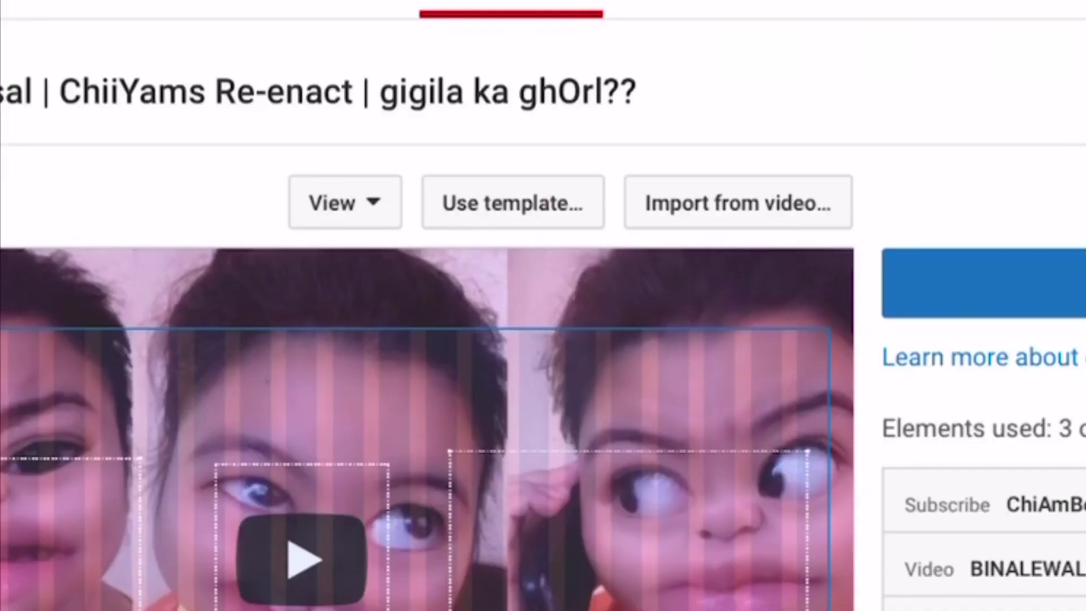
In the template list, pick the 2 Videos | 1 Subscribe layout with the circle between videos
click(513, 203)
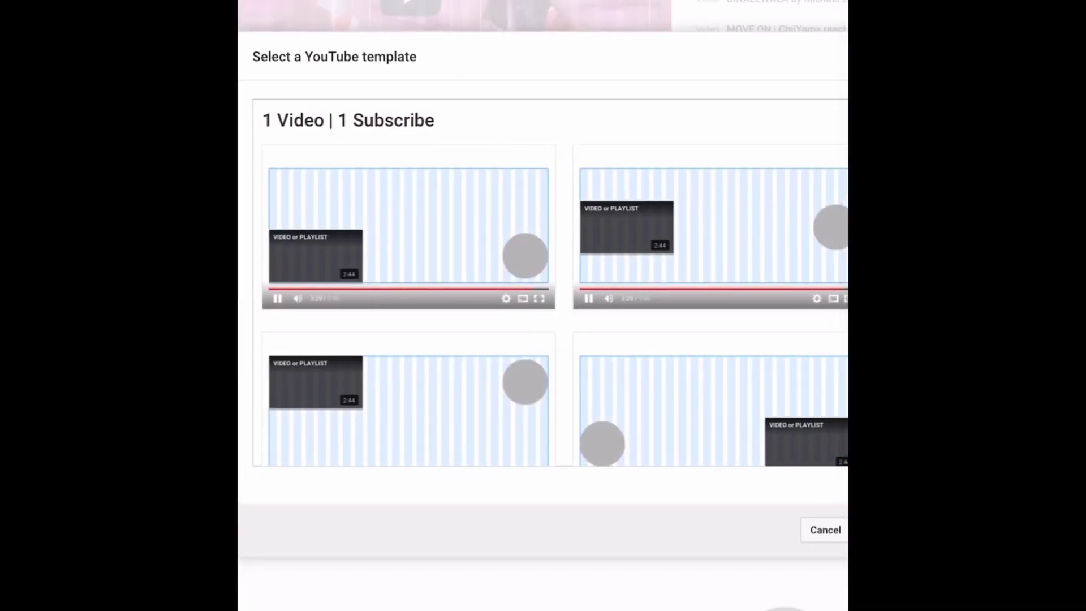
scroll(558, 283, down, 2)
scroll(558, 283, down, 3)
scroll(559, 283, down, 3)
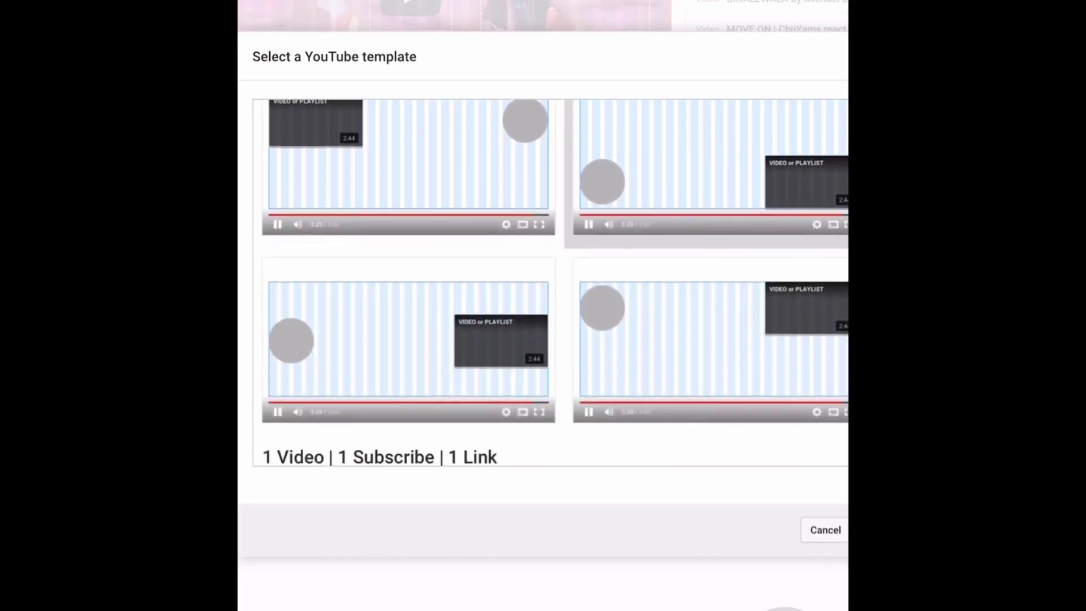
scroll(559, 283, down, 2)
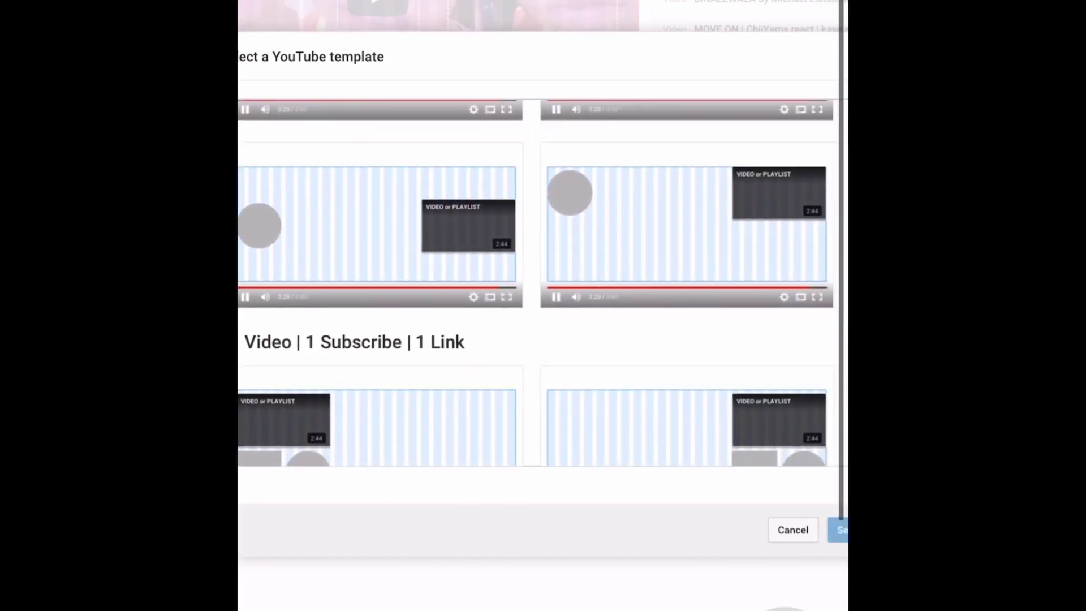
scroll(540, 283, down, 3)
scroll(539, 283, down, 1)
scroll(540, 282, down, 1)
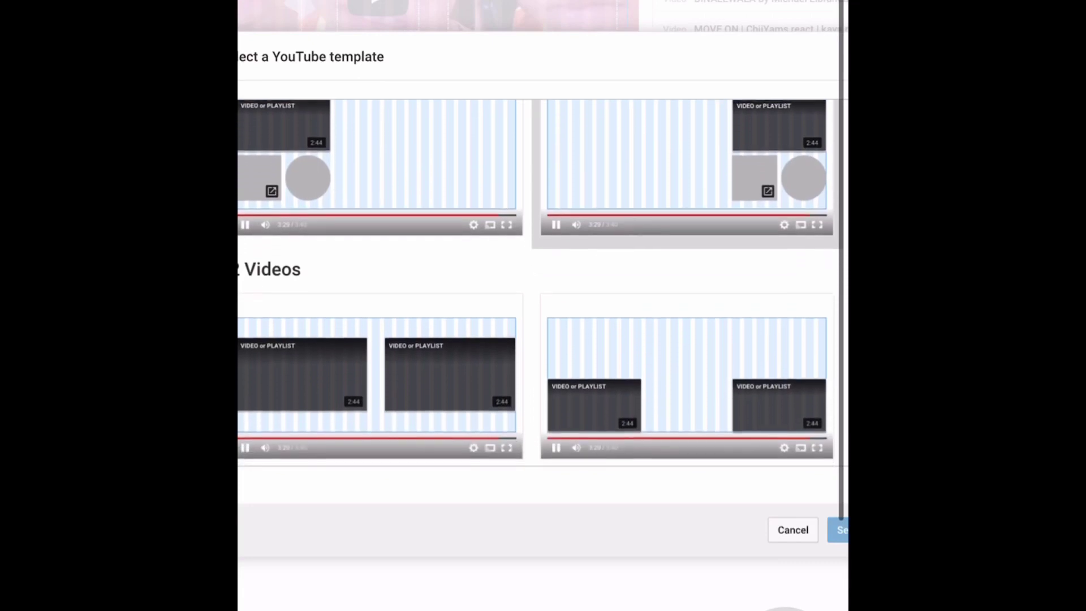
scroll(539, 283, down, 1)
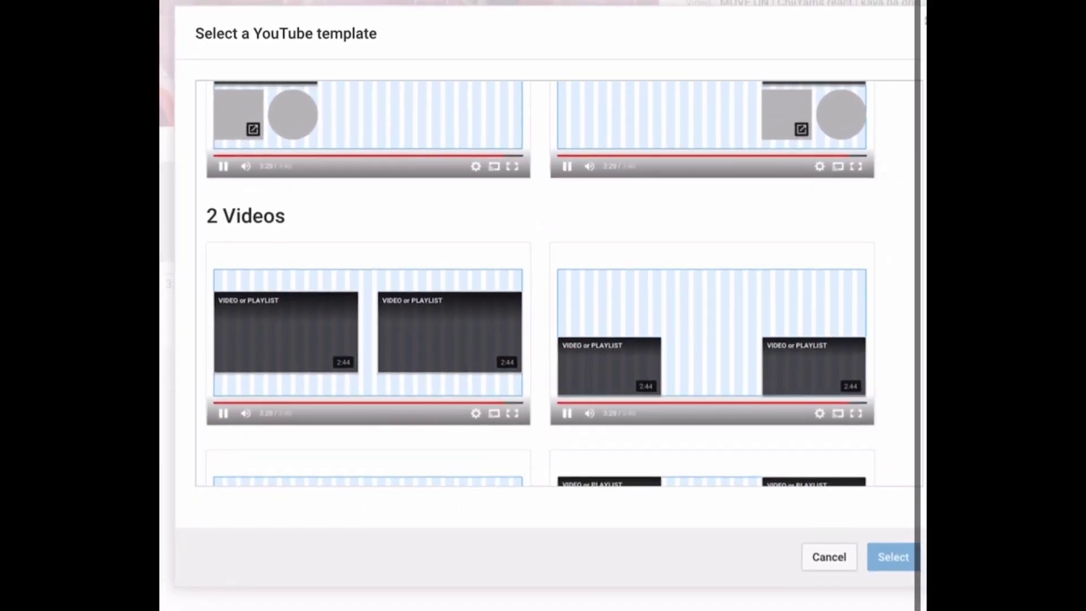
scroll(540, 283, down, 2)
scroll(540, 282, down, 2)
scroll(540, 283, down, 1)
scroll(540, 283, down, 2)
scroll(540, 283, down, 1)
scroll(540, 283, down, 1)
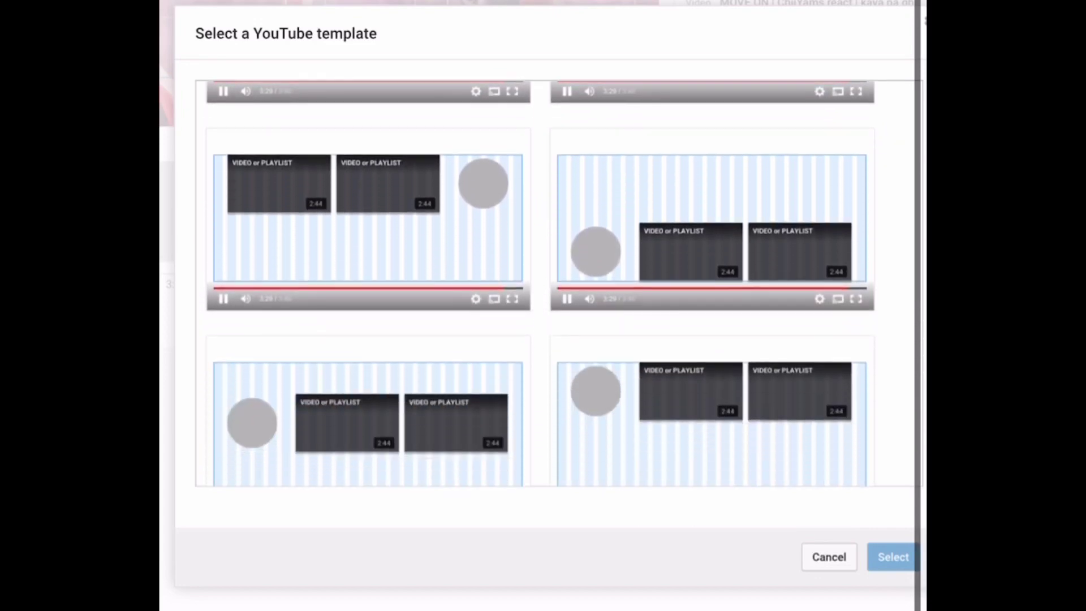
scroll(540, 283, down, 1)
scroll(539, 283, down, 2)
scroll(540, 282, down, 2)
scroll(540, 283, down, 2)
scroll(540, 282, down, 1)
scroll(539, 283, down, 2)
scroll(540, 283, down, 1)
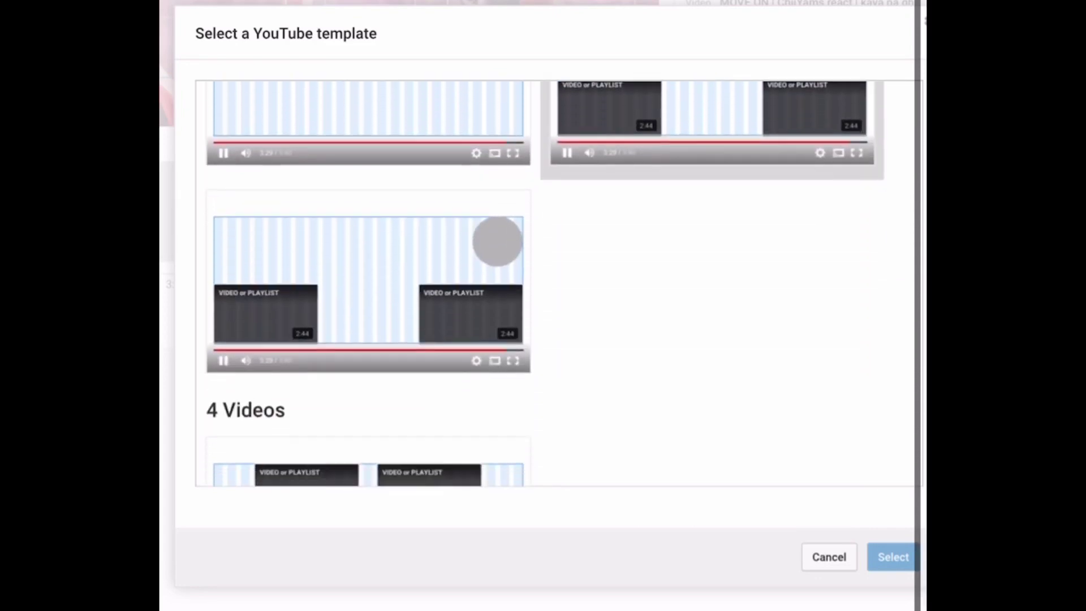
scroll(540, 283, down, 1)
scroll(540, 282, down, 2)
scroll(539, 283, up, 1)
scroll(540, 282, up, 1)
scroll(540, 283, up, 3)
scroll(540, 283, up, 2)
scroll(540, 283, up, 1)
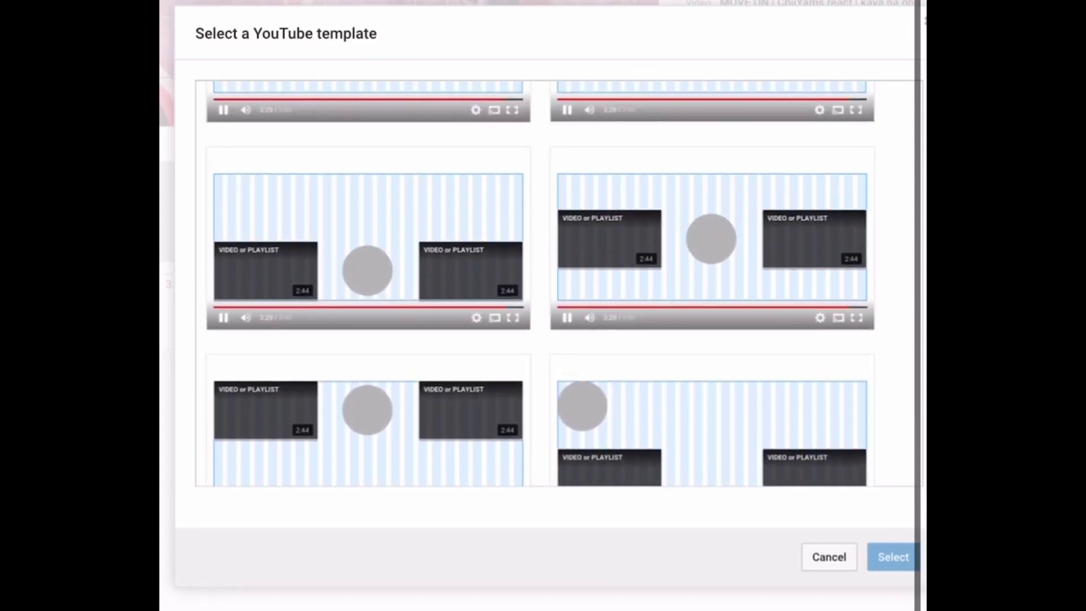
click(751, 242)
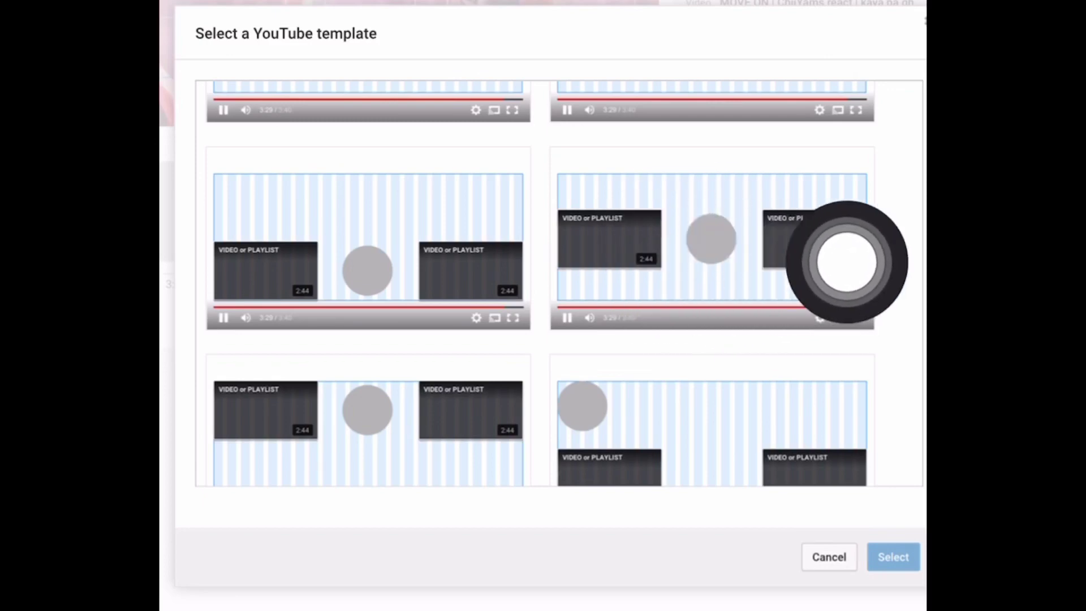
click(845, 262)
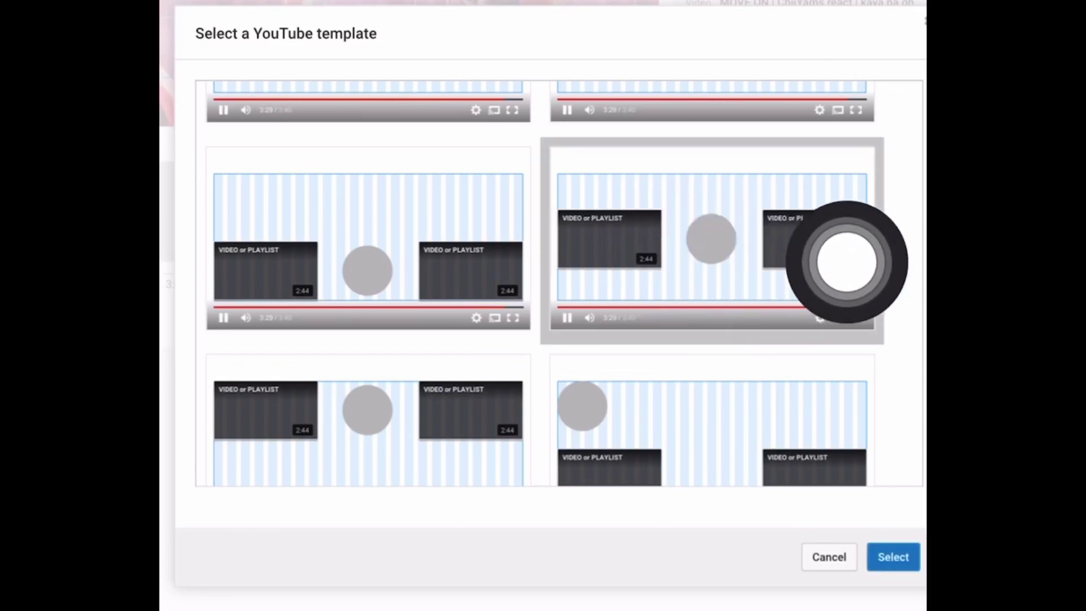
Apply the template and assign BINALEWALA from Uploads to its video element, saving the choice
key(Return)
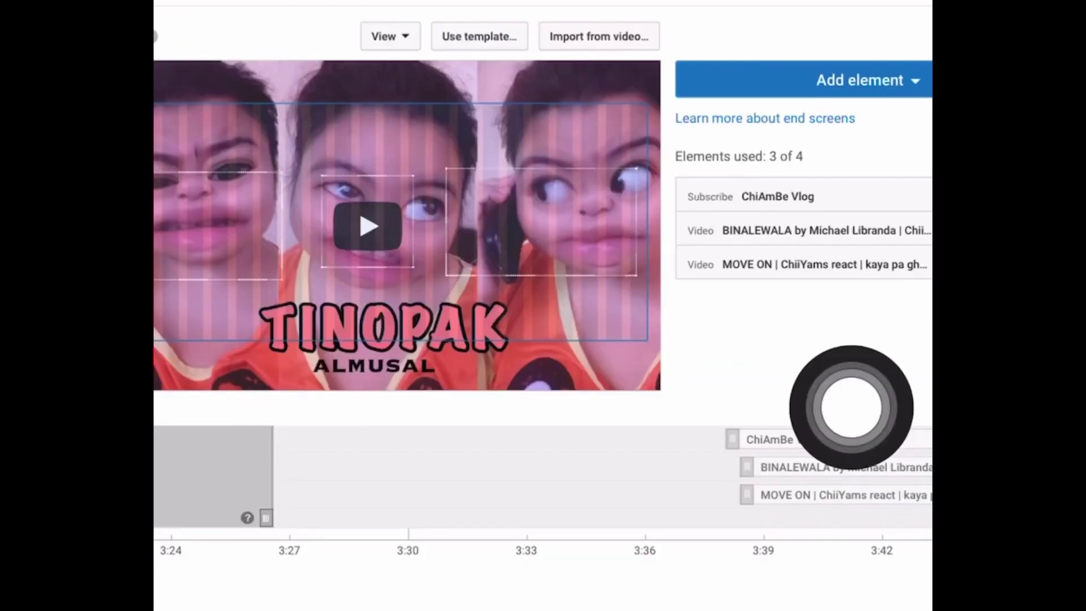
scroll(851, 407, right, 5)
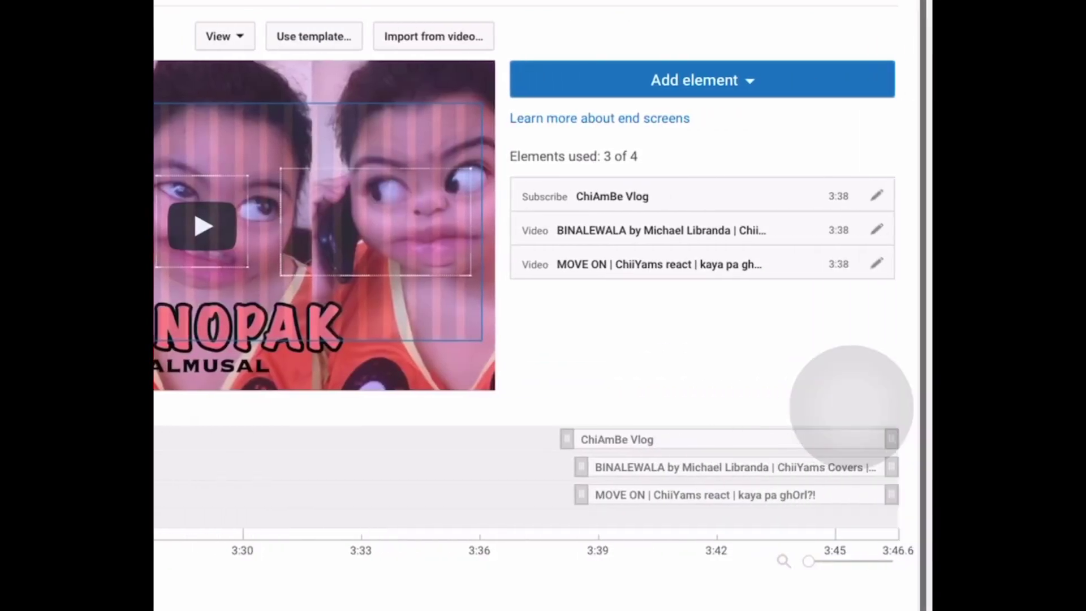
scroll(851, 407, left, 2)
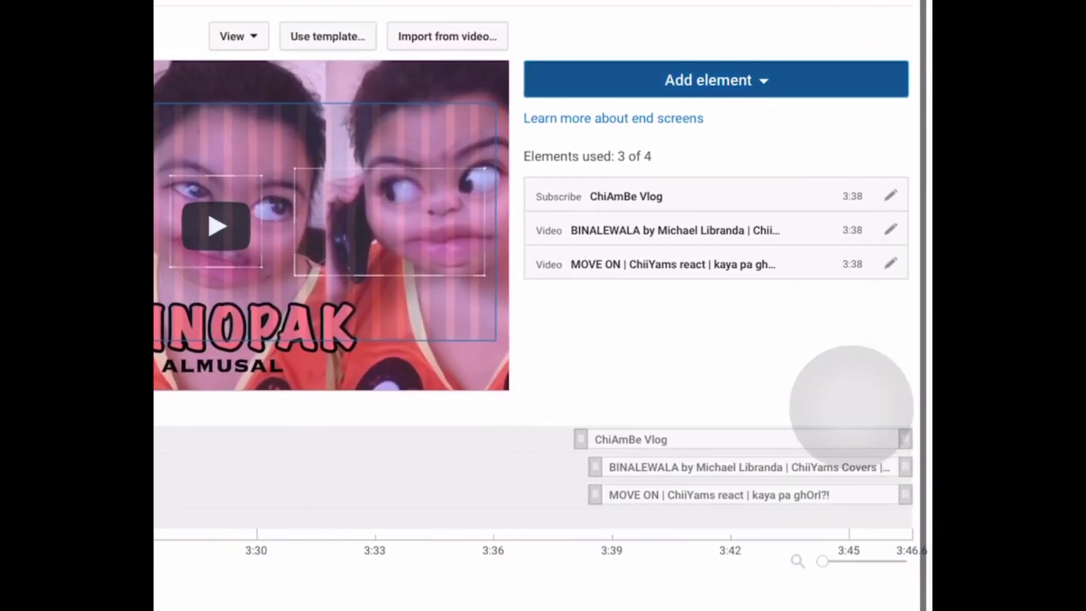
scroll(851, 407, up, 3)
scroll(850, 408, up, 2)
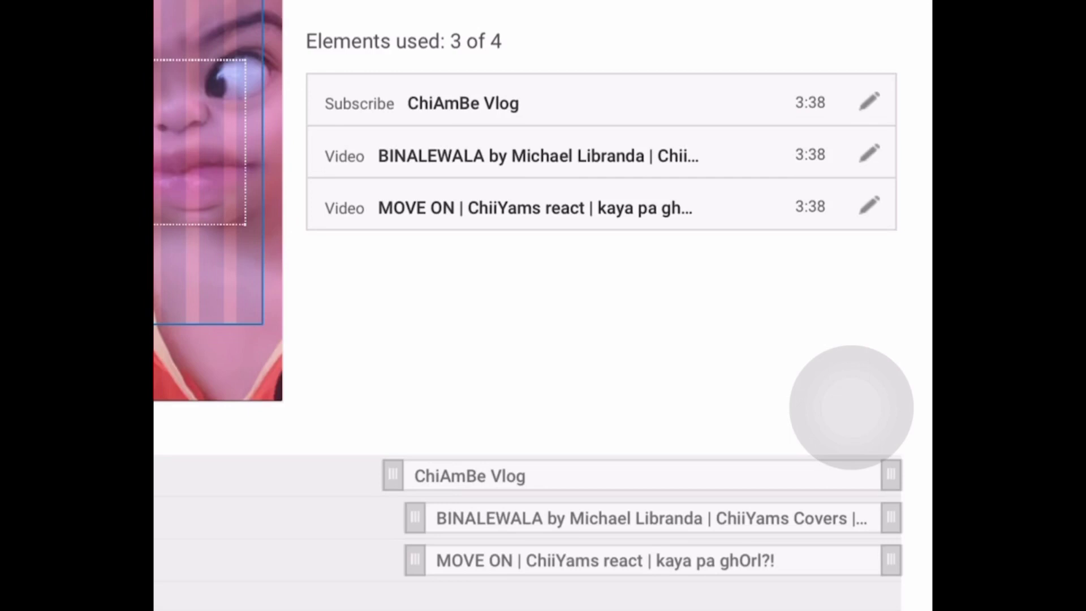
click(869, 153)
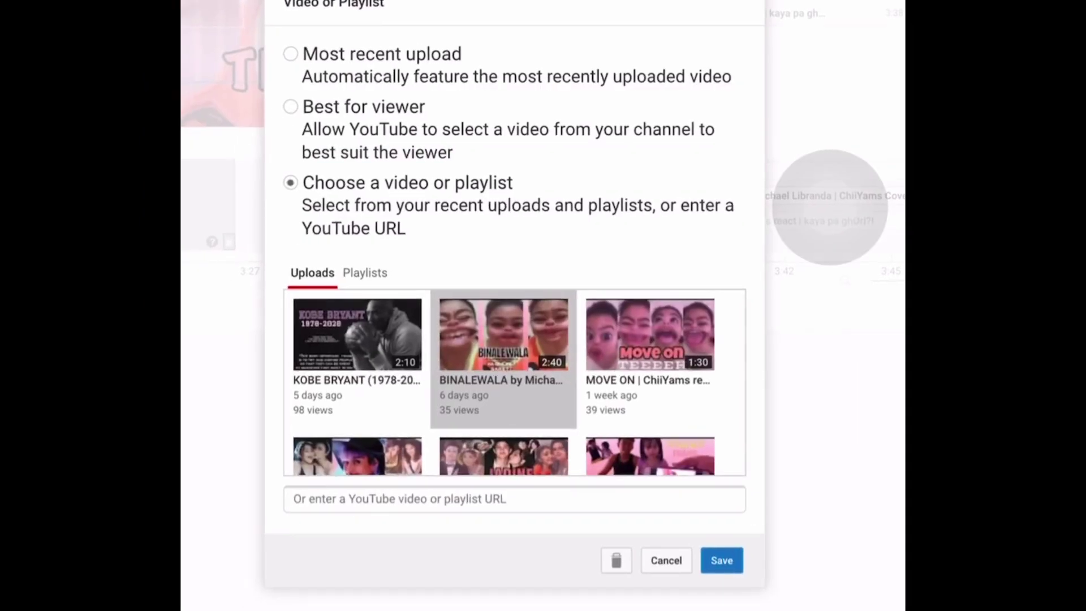
scroll(504, 382, down, 5)
scroll(503, 382, down, 3)
scroll(503, 382, down, 1)
scroll(504, 382, up, 1)
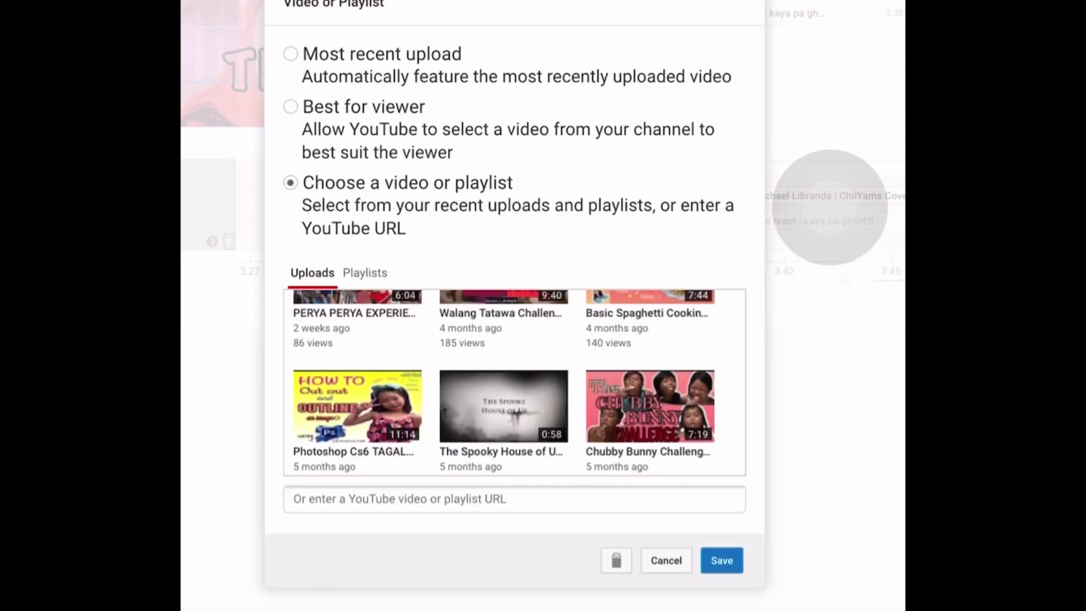
scroll(514, 383, up, 5)
scroll(514, 382, up, 2)
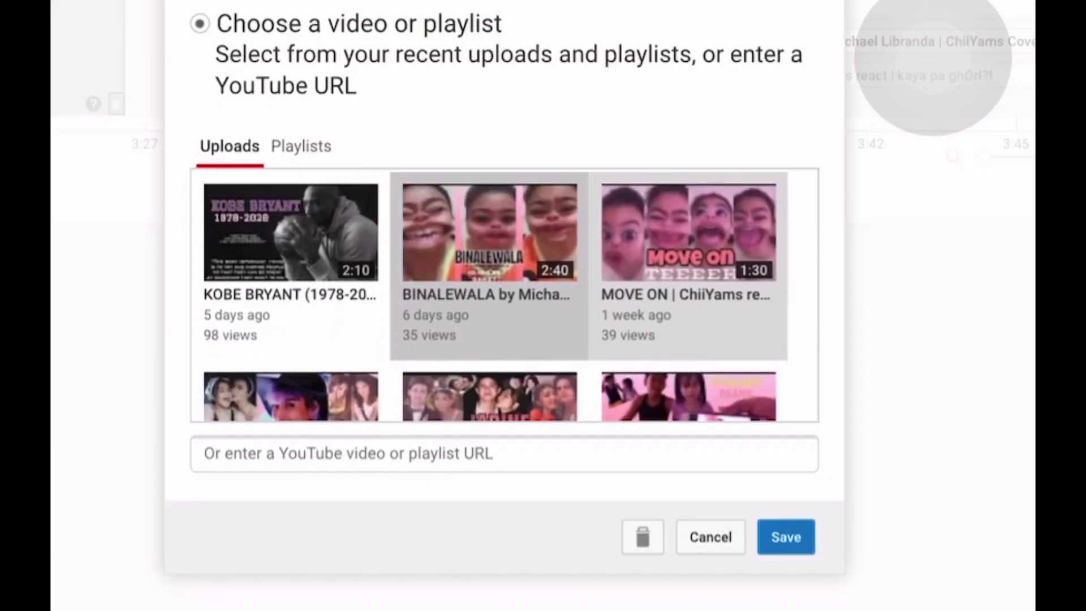
click(786, 536)
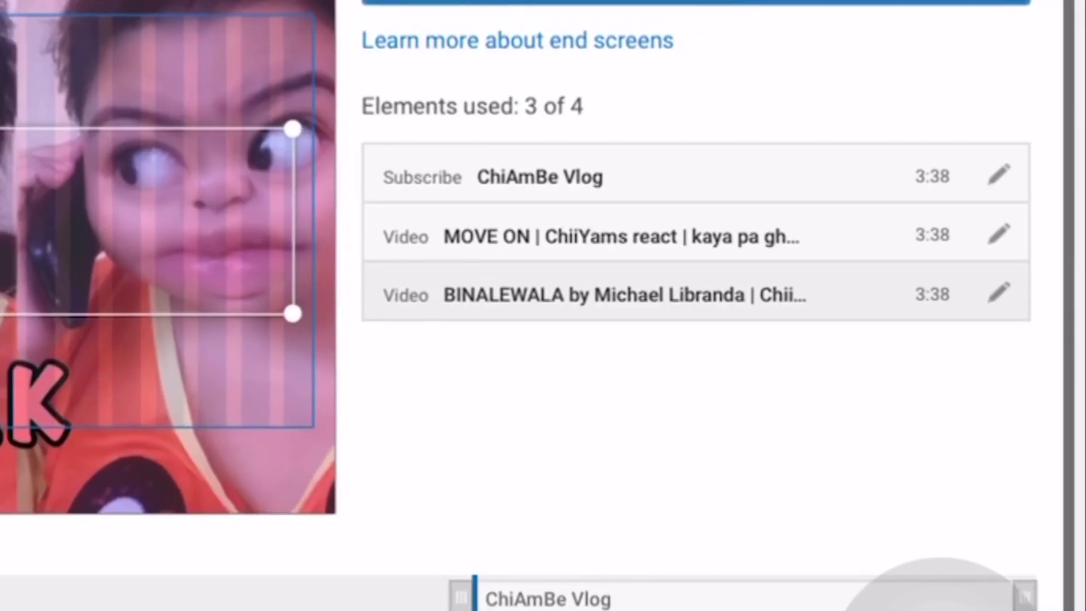
click(1012, 294)
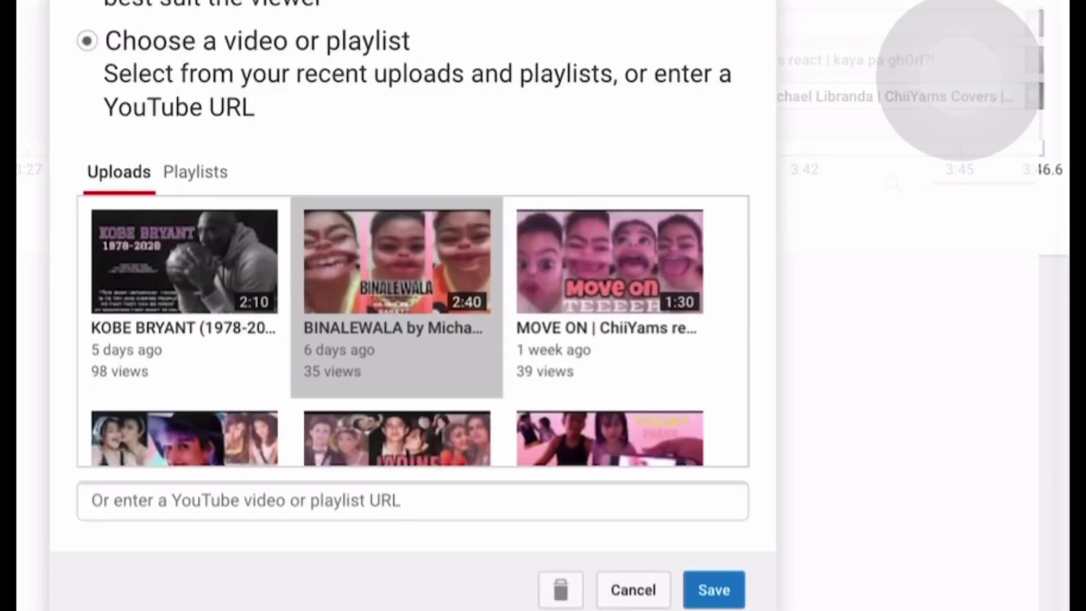
click(713, 590)
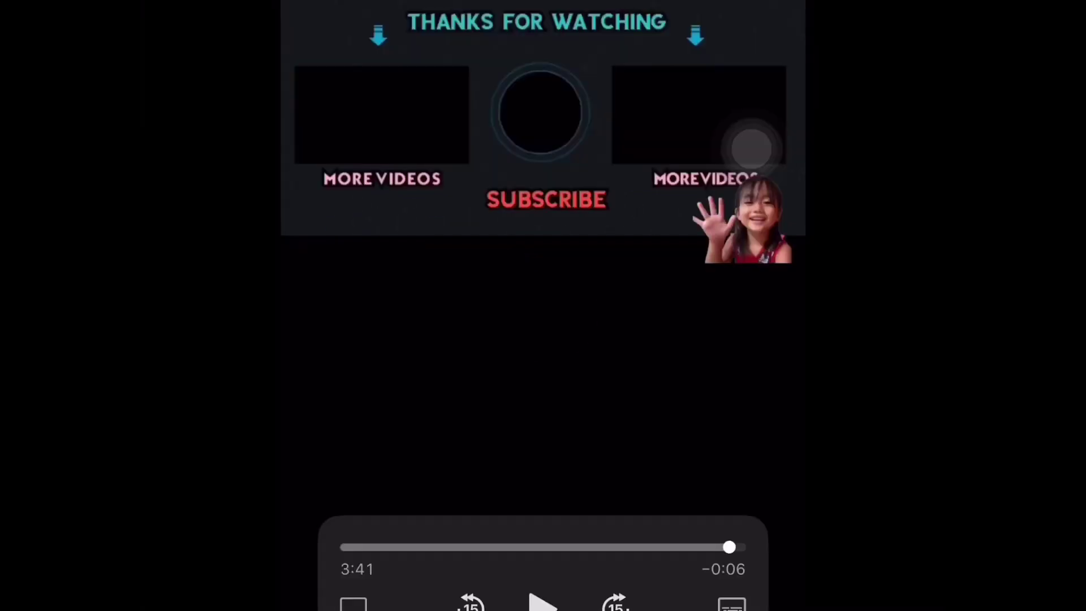
Scrub the player across the closing thanks-for-watching frames to check the end-screen graphics
mouse_move(752, 146)
mouse_down()
mouse_move(402, 417)
mouse_move(349, 592)
mouse_move(368, 556)
mouse_move(420, 568)
mouse_move(334, 484)
mouse_up()
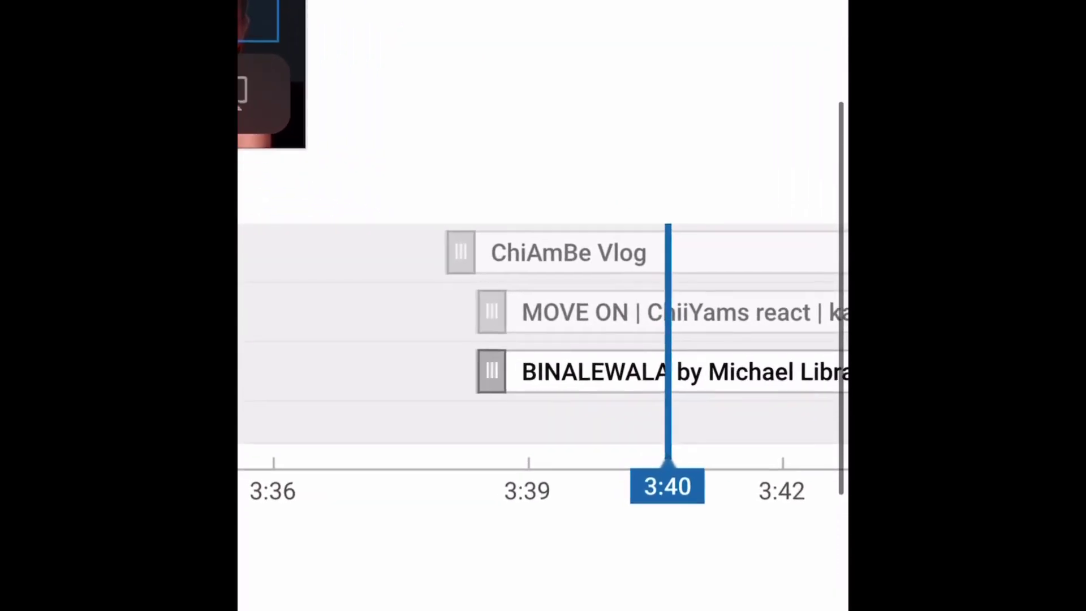
Drag the ChiAmBe Vlog subscribe element's start to 3:38.0 on the timeline
click(569, 253)
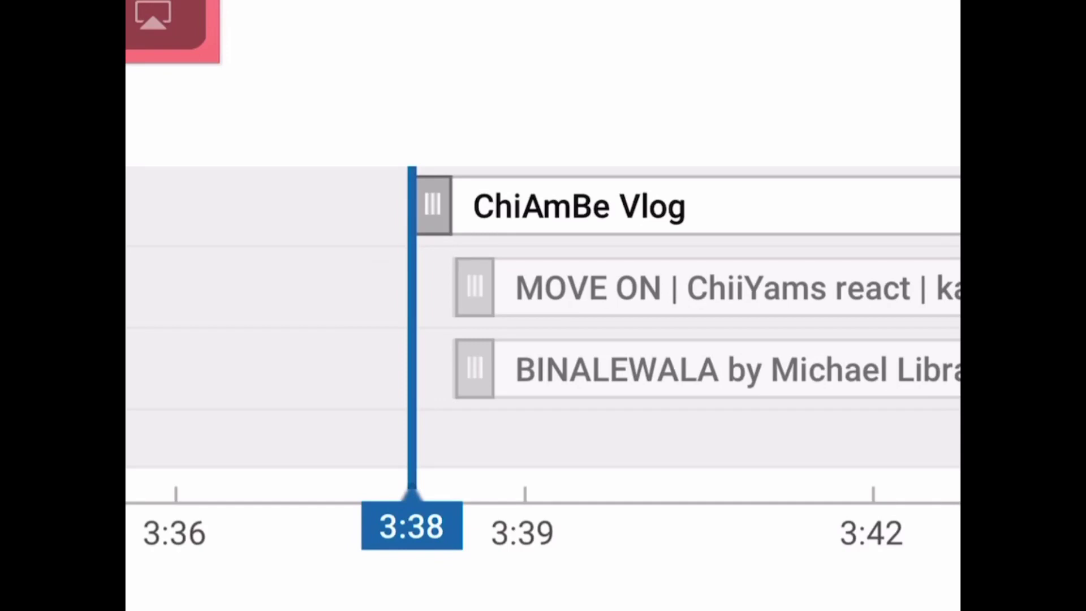
mouse_move(433, 206)
mouse_down()
mouse_move(465, 206)
mouse_move(406, 206)
mouse_up()
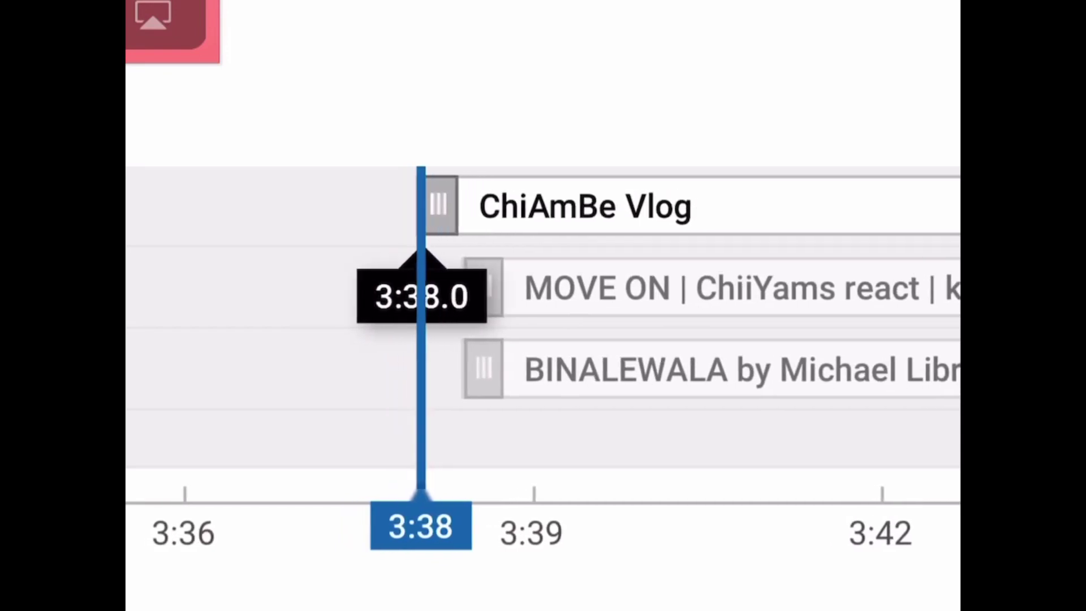
mouse_move(406, 206)
mouse_down()
mouse_move(456, 205)
mouse_move(443, 205)
mouse_up()
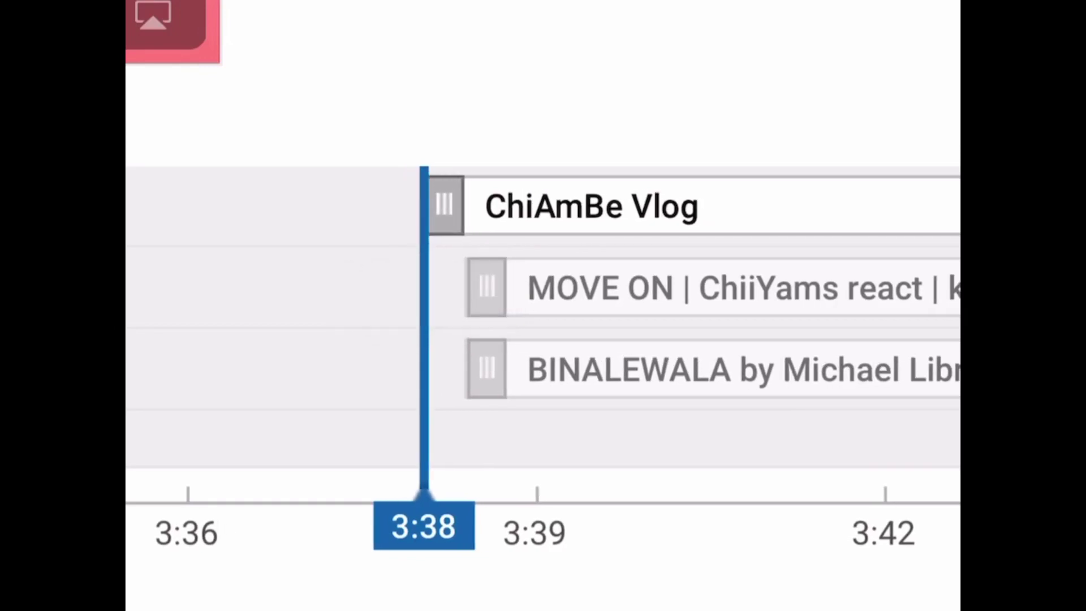
Verify the MOVE ON and BINALEWALA elements also start at 3:38
click(644, 289)
click(645, 369)
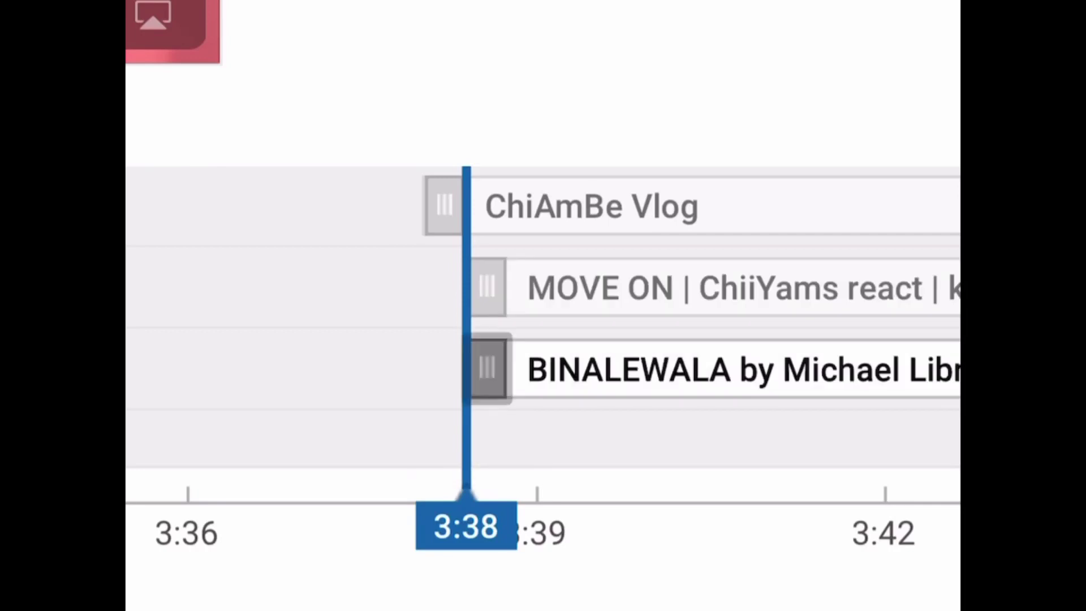